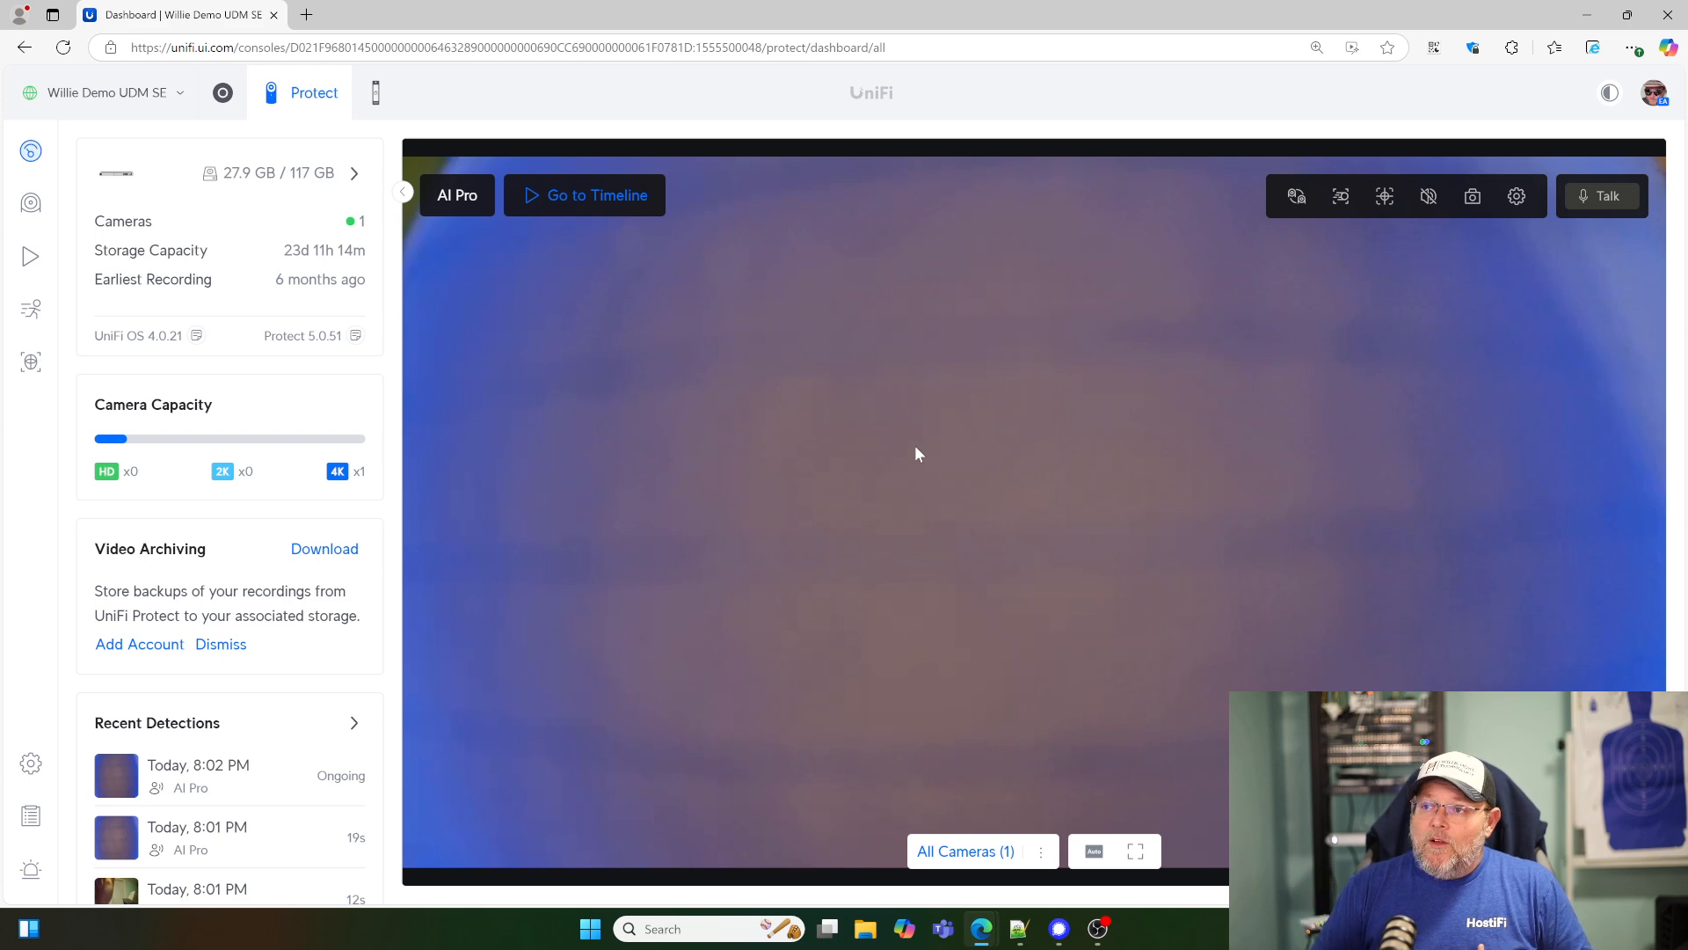
- Open face recognition and review the captured images stored for the known person
click(30, 362)
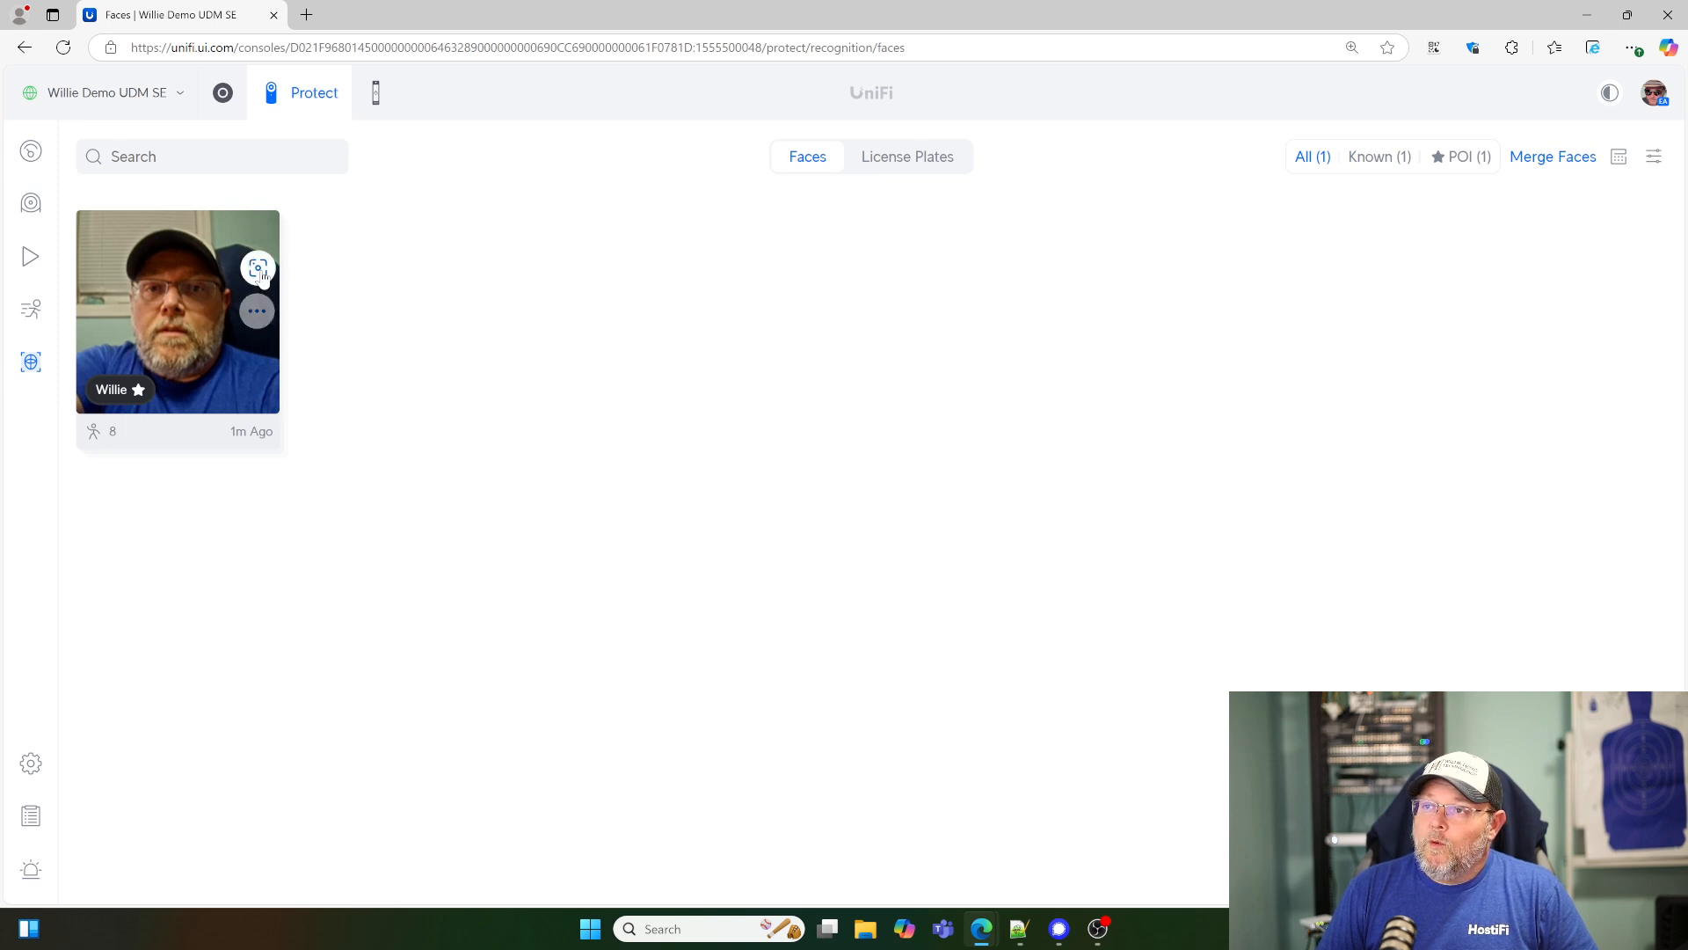
click(151, 318)
mouse_move(280, 370)
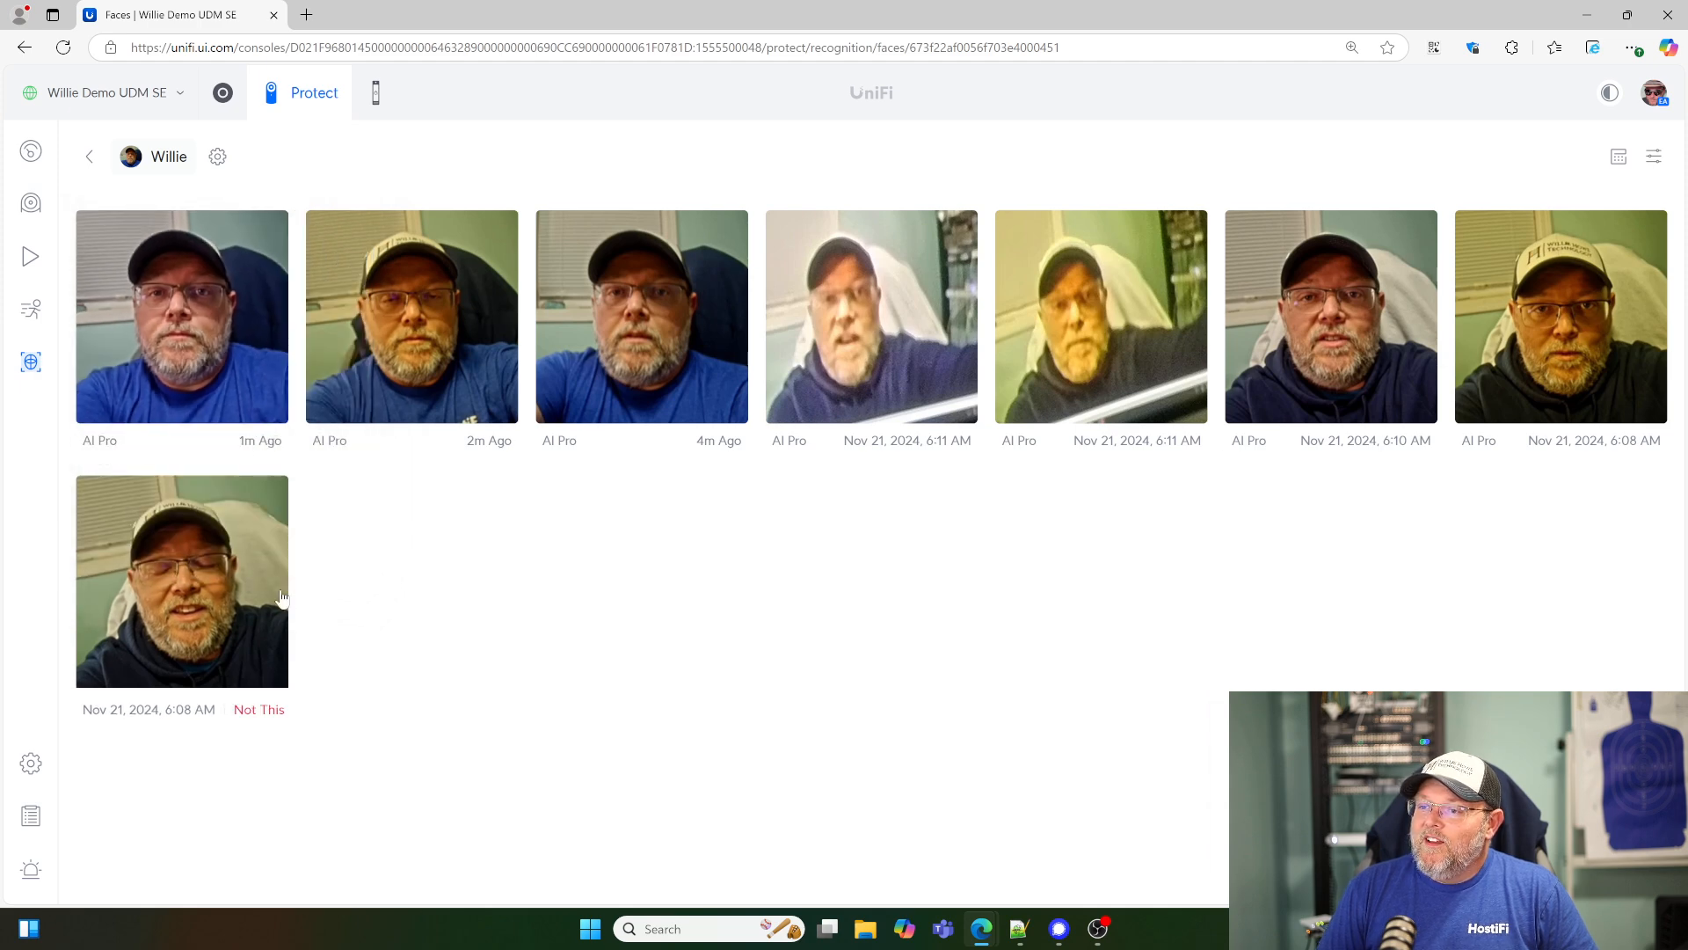
mouse_move(271, 598)
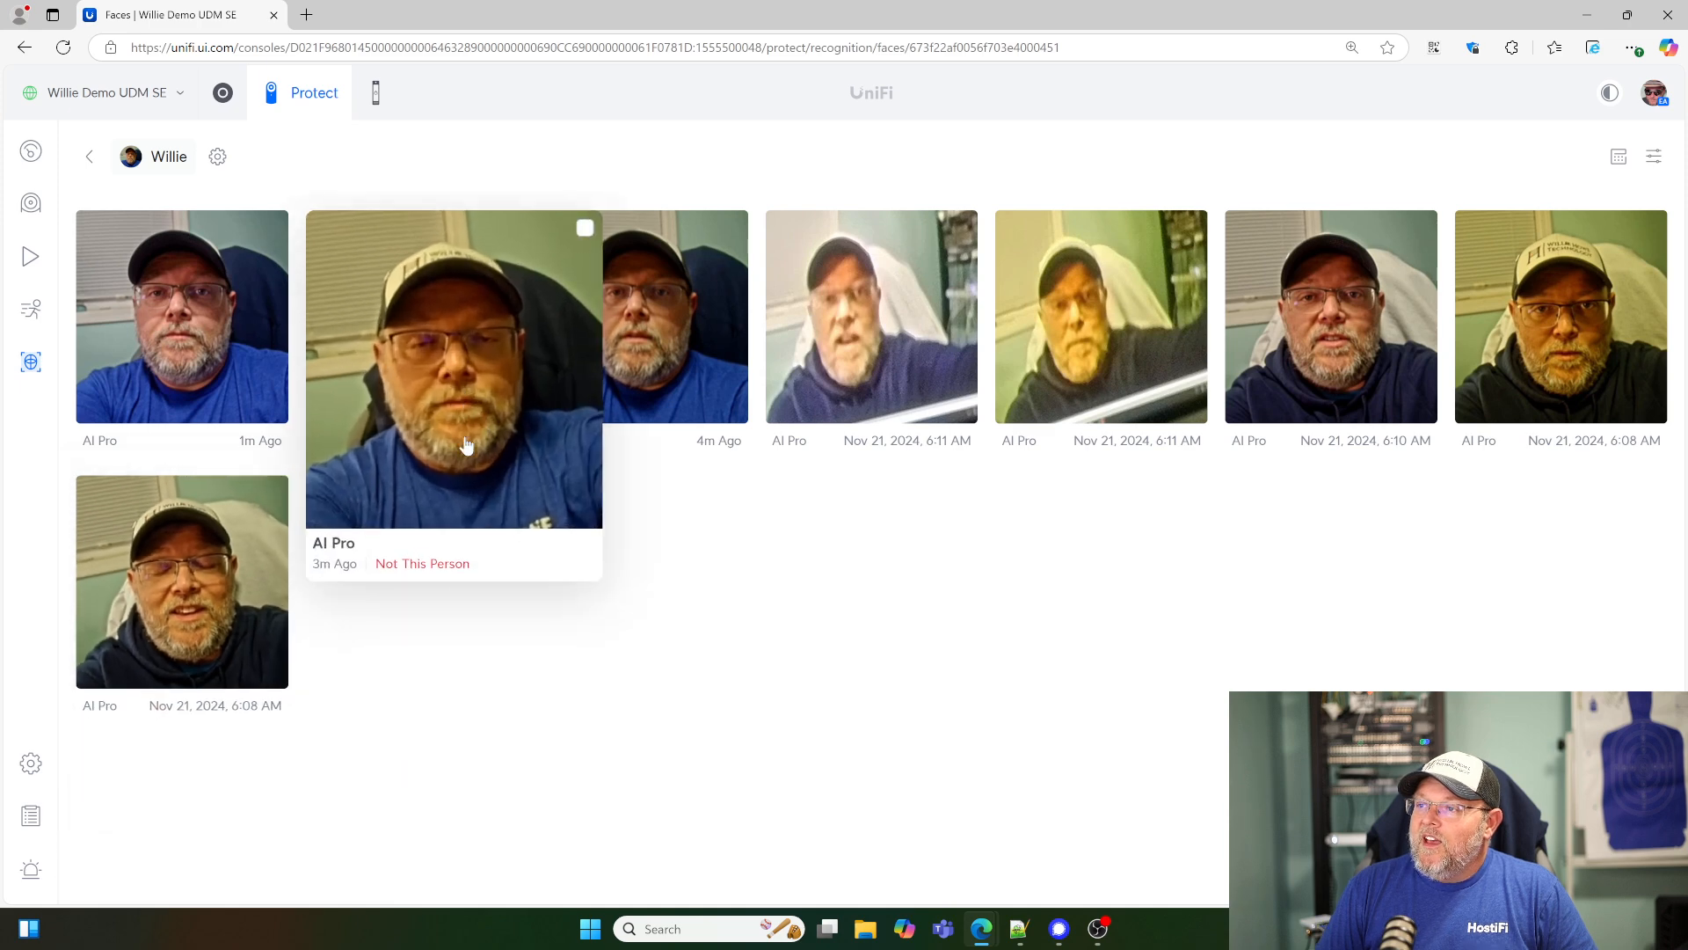
mouse_move(755, 507)
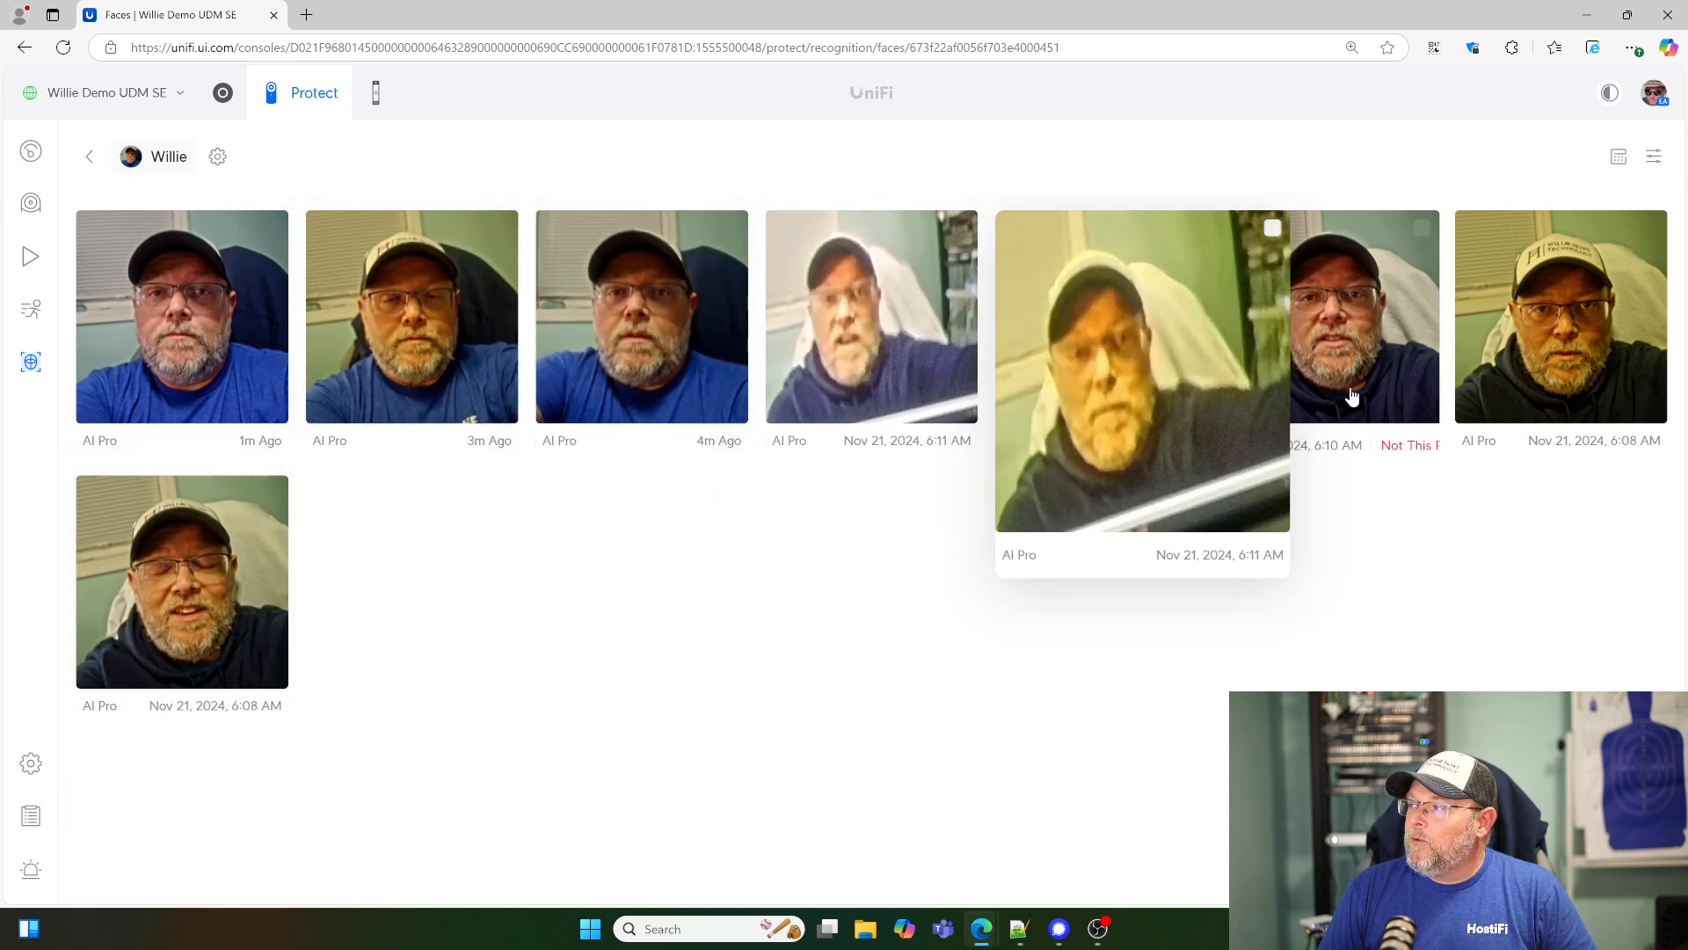
- Review the known person's profile settings, including the note and Person of Interest option, and close them
click(218, 157)
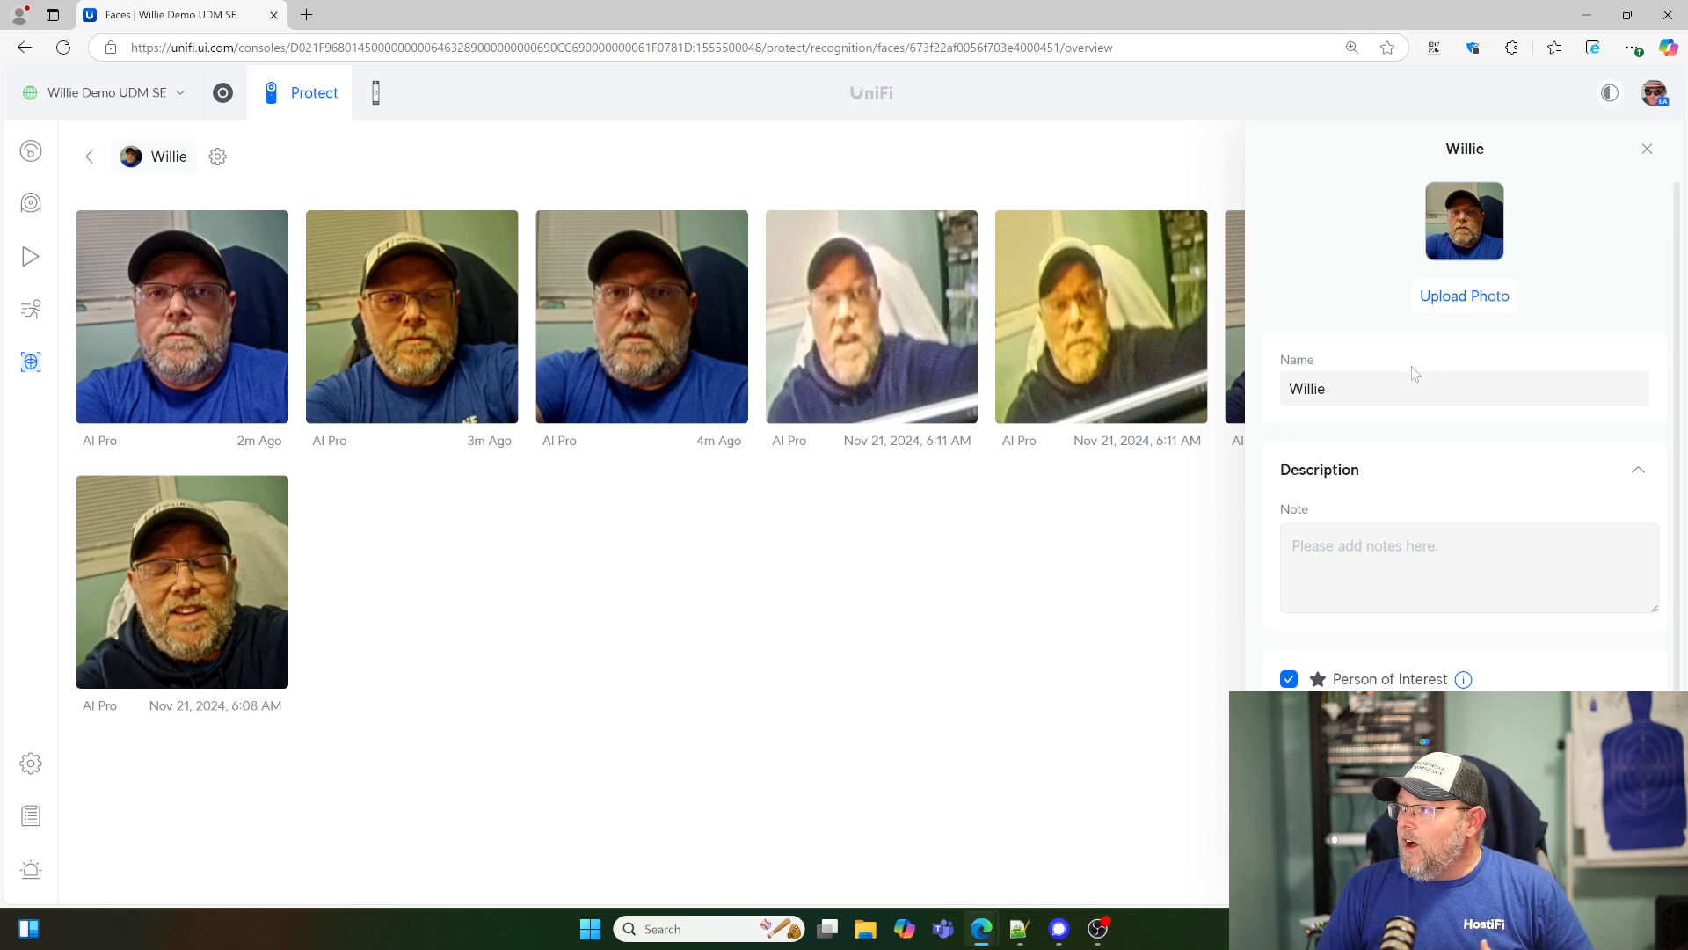
scroll(1391, 598, down, 2)
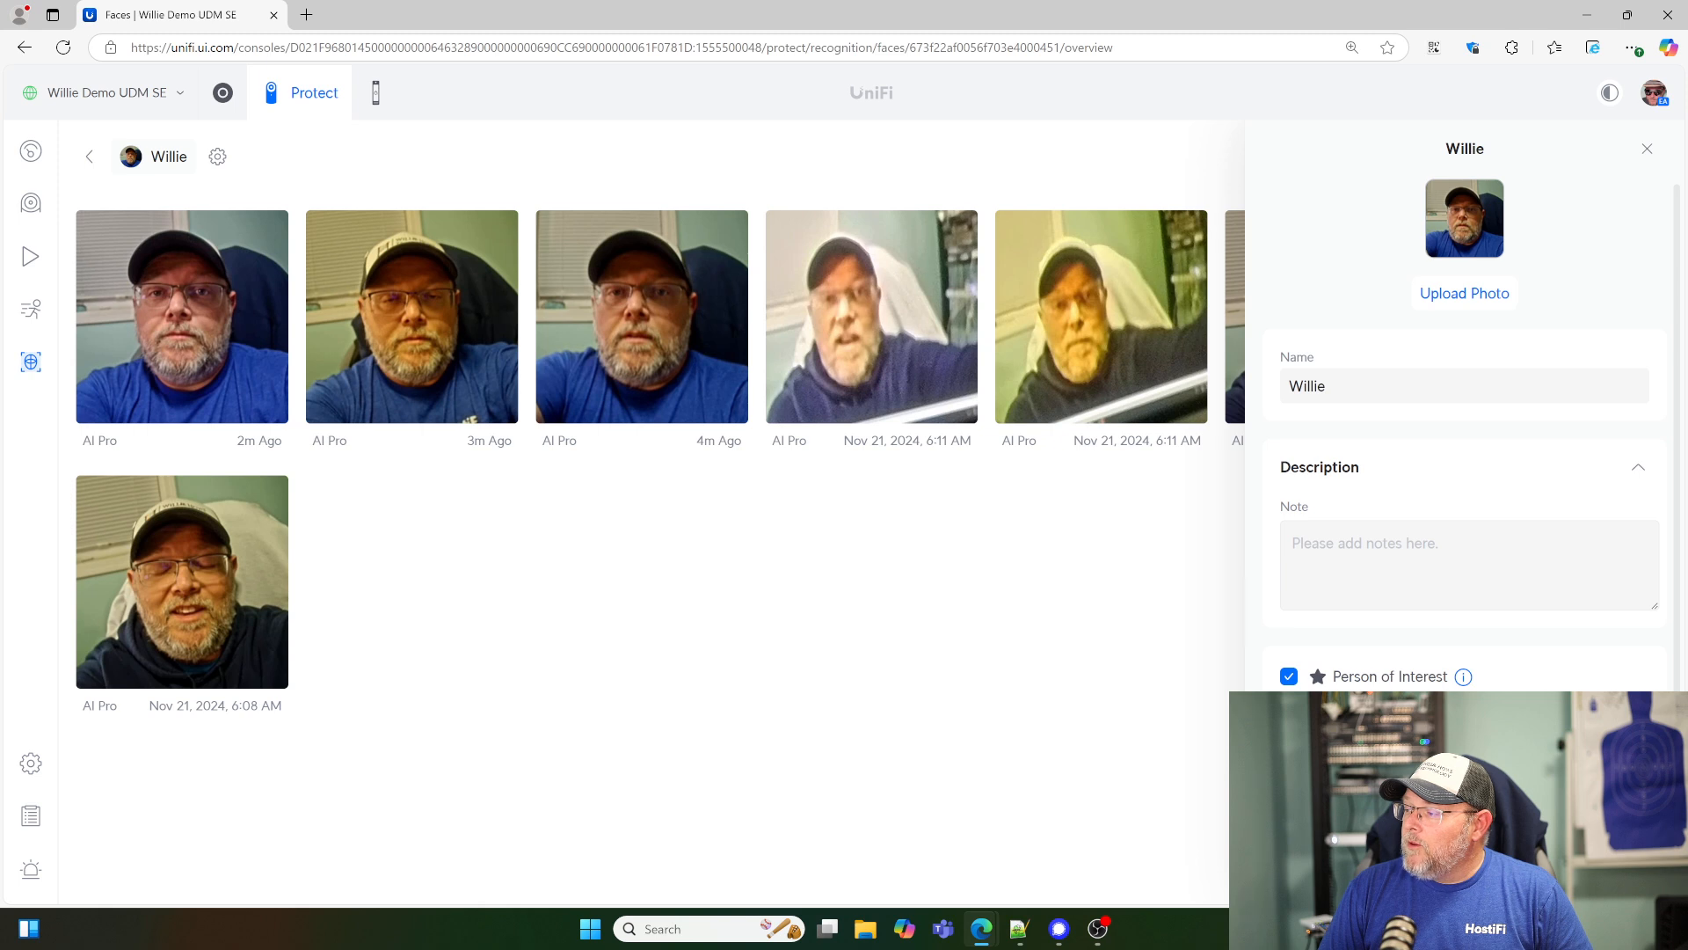
click(1648, 160)
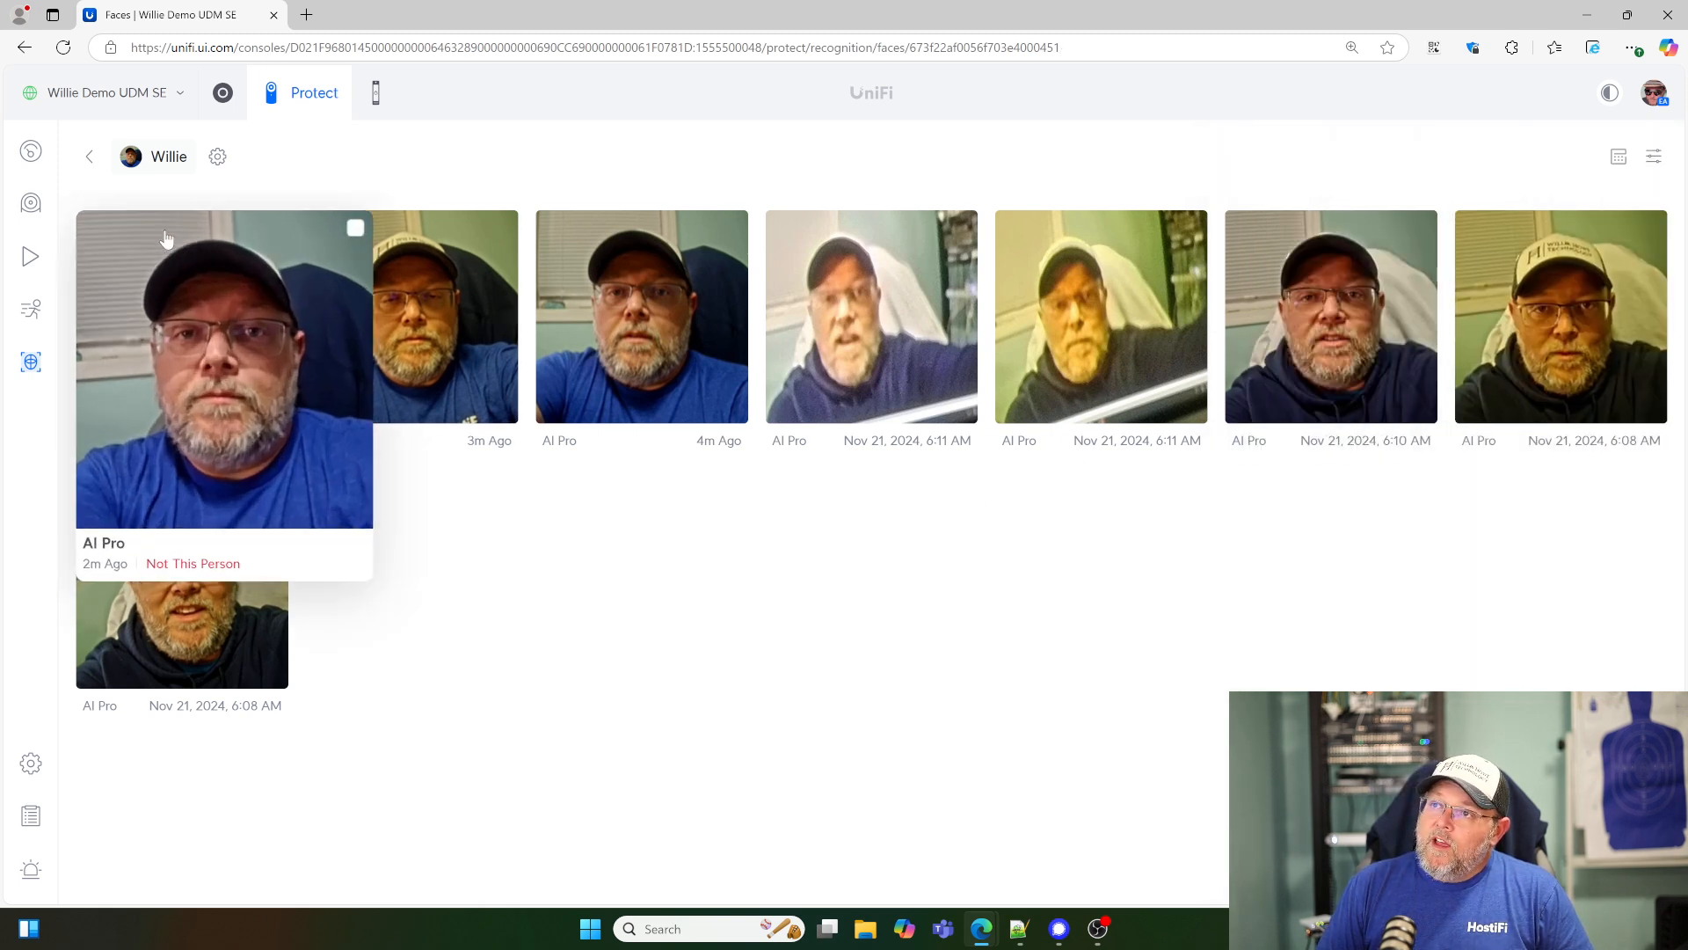
mouse_move(605, 466)
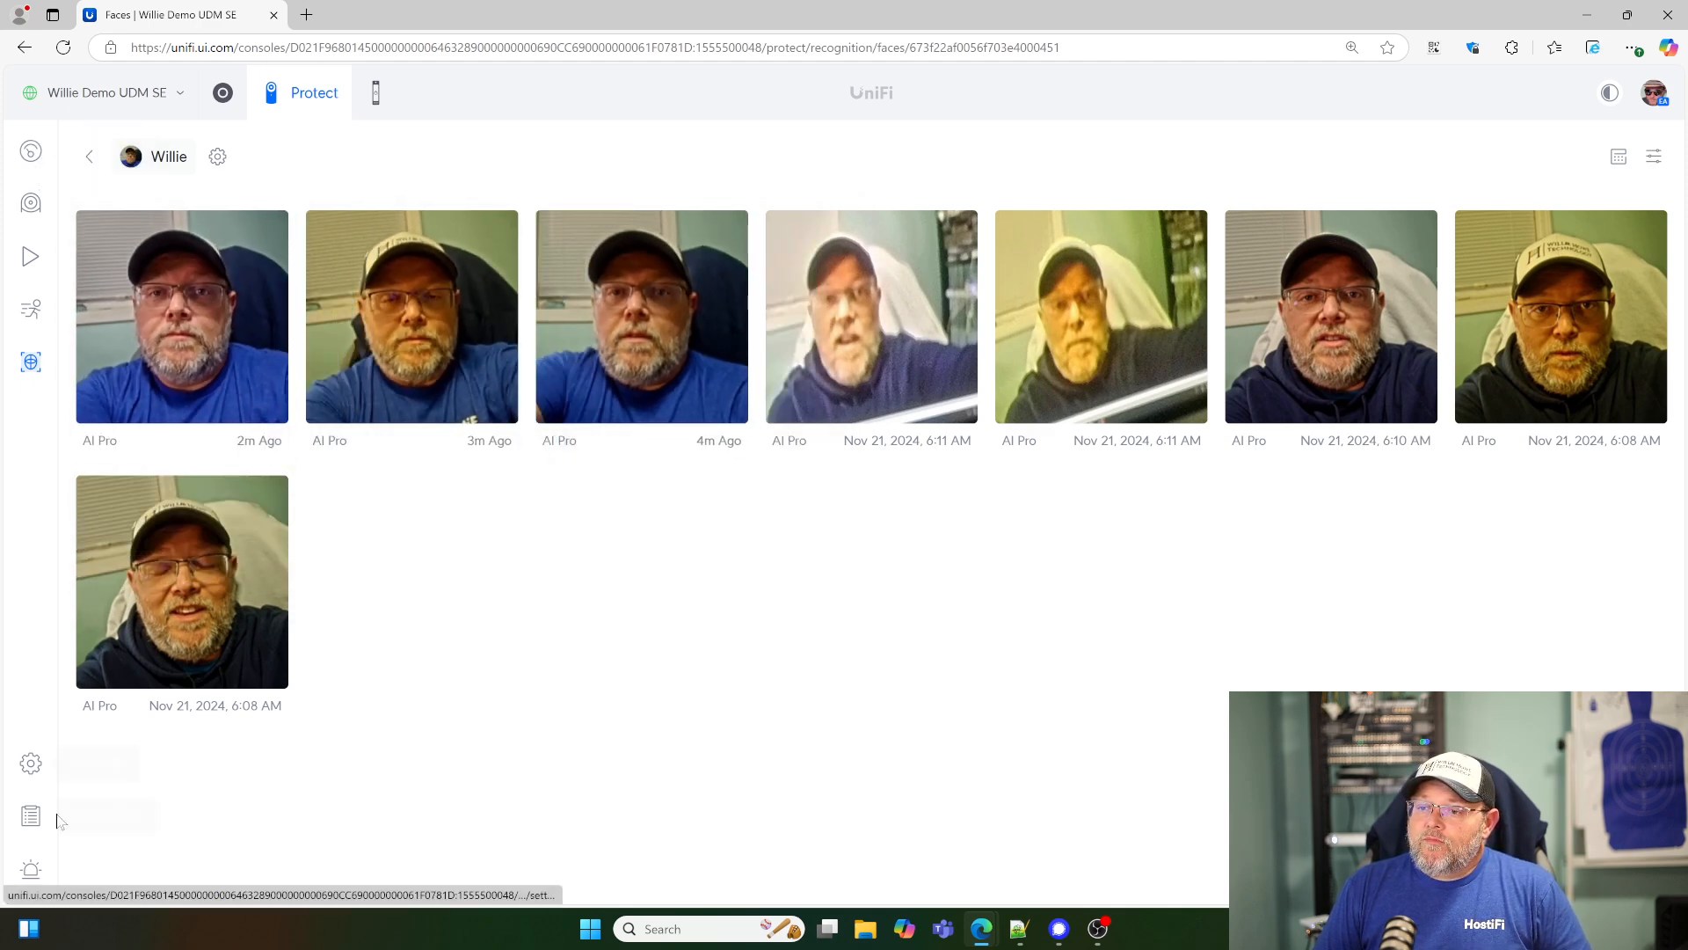
- Look through the alarms in the Alarm Manager and examine the Person of interest alarm's trigger, schedule and actions
click(32, 870)
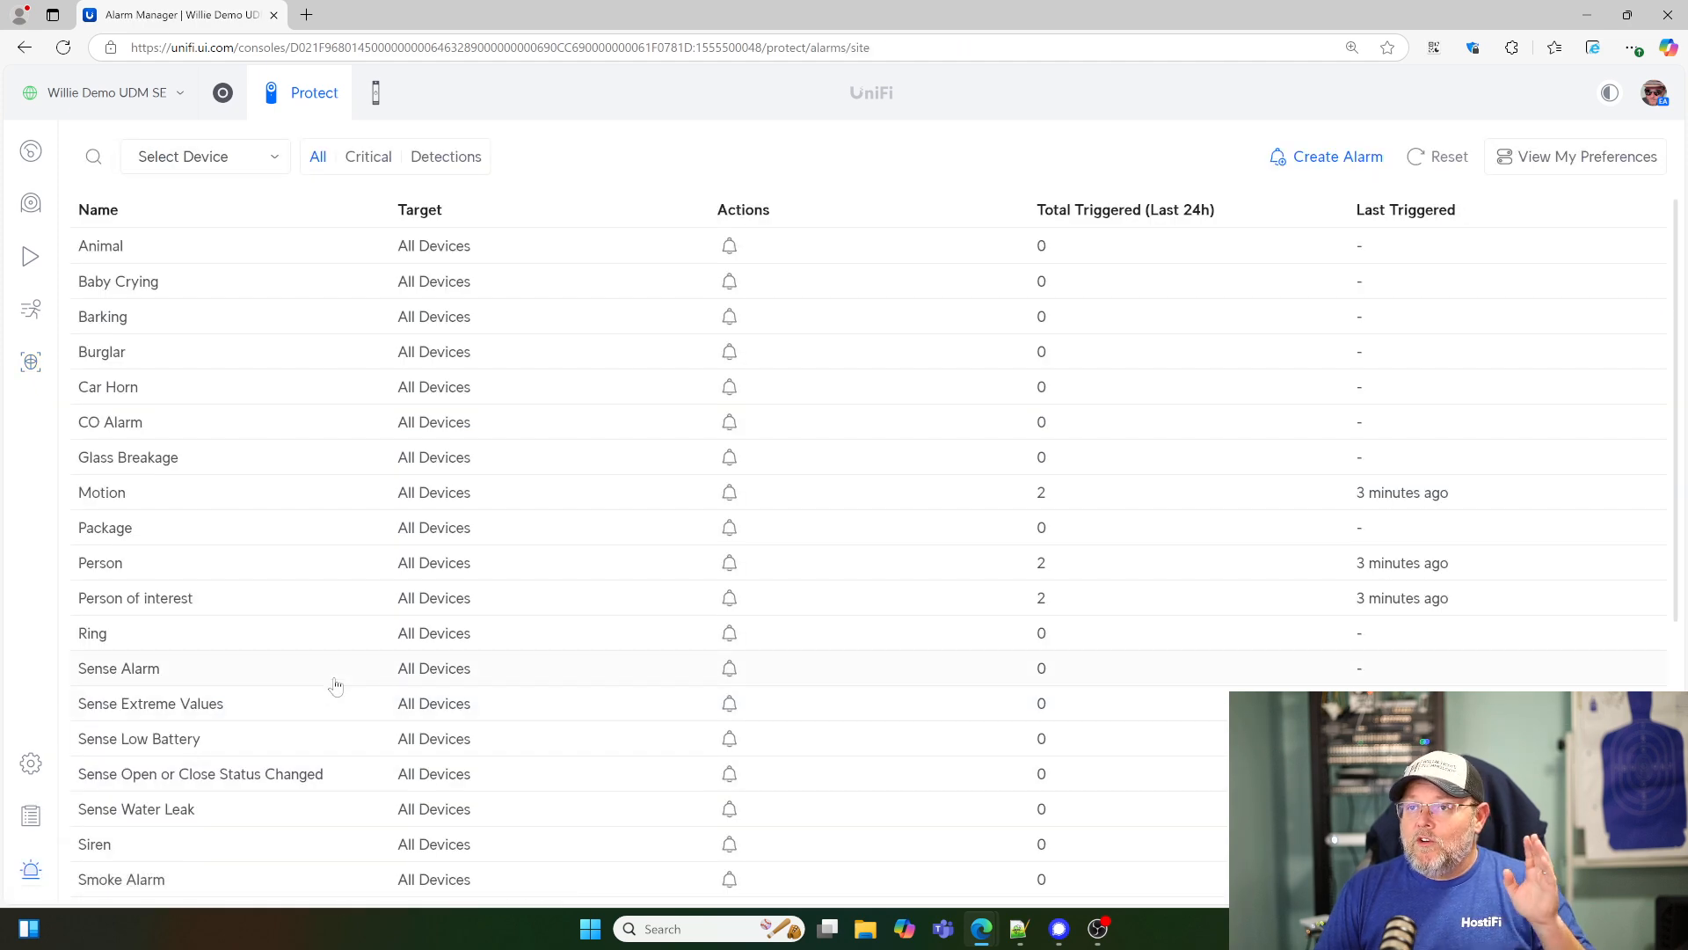
scroll(413, 635, down, 5)
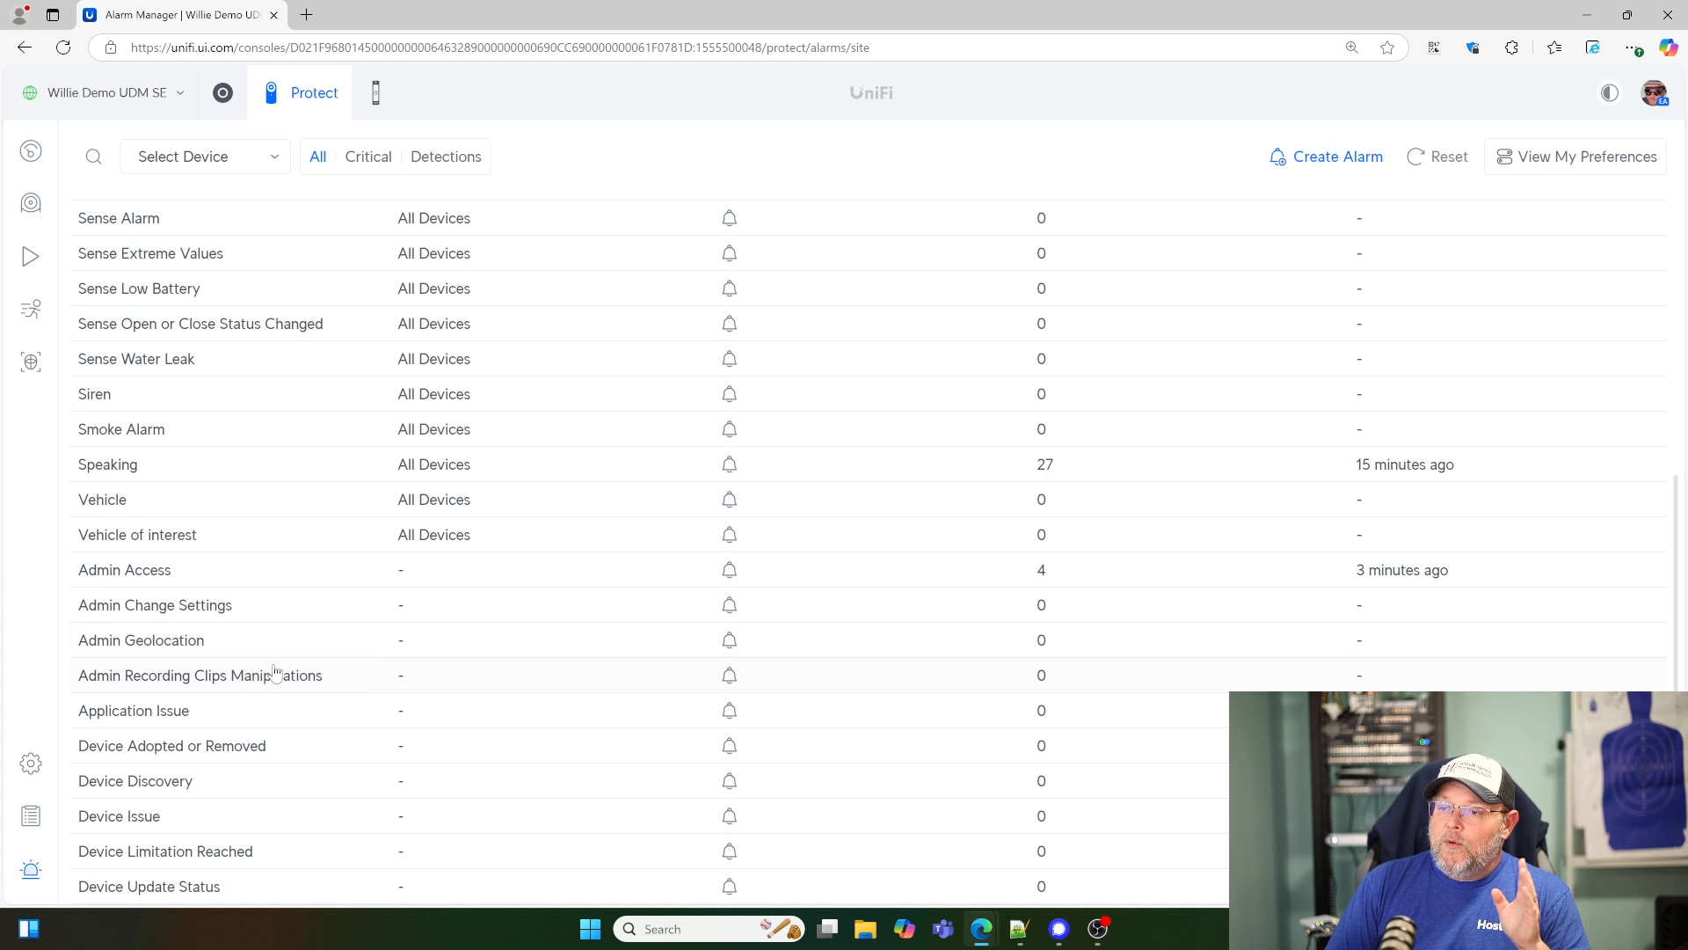
scroll(303, 684, up, 3)
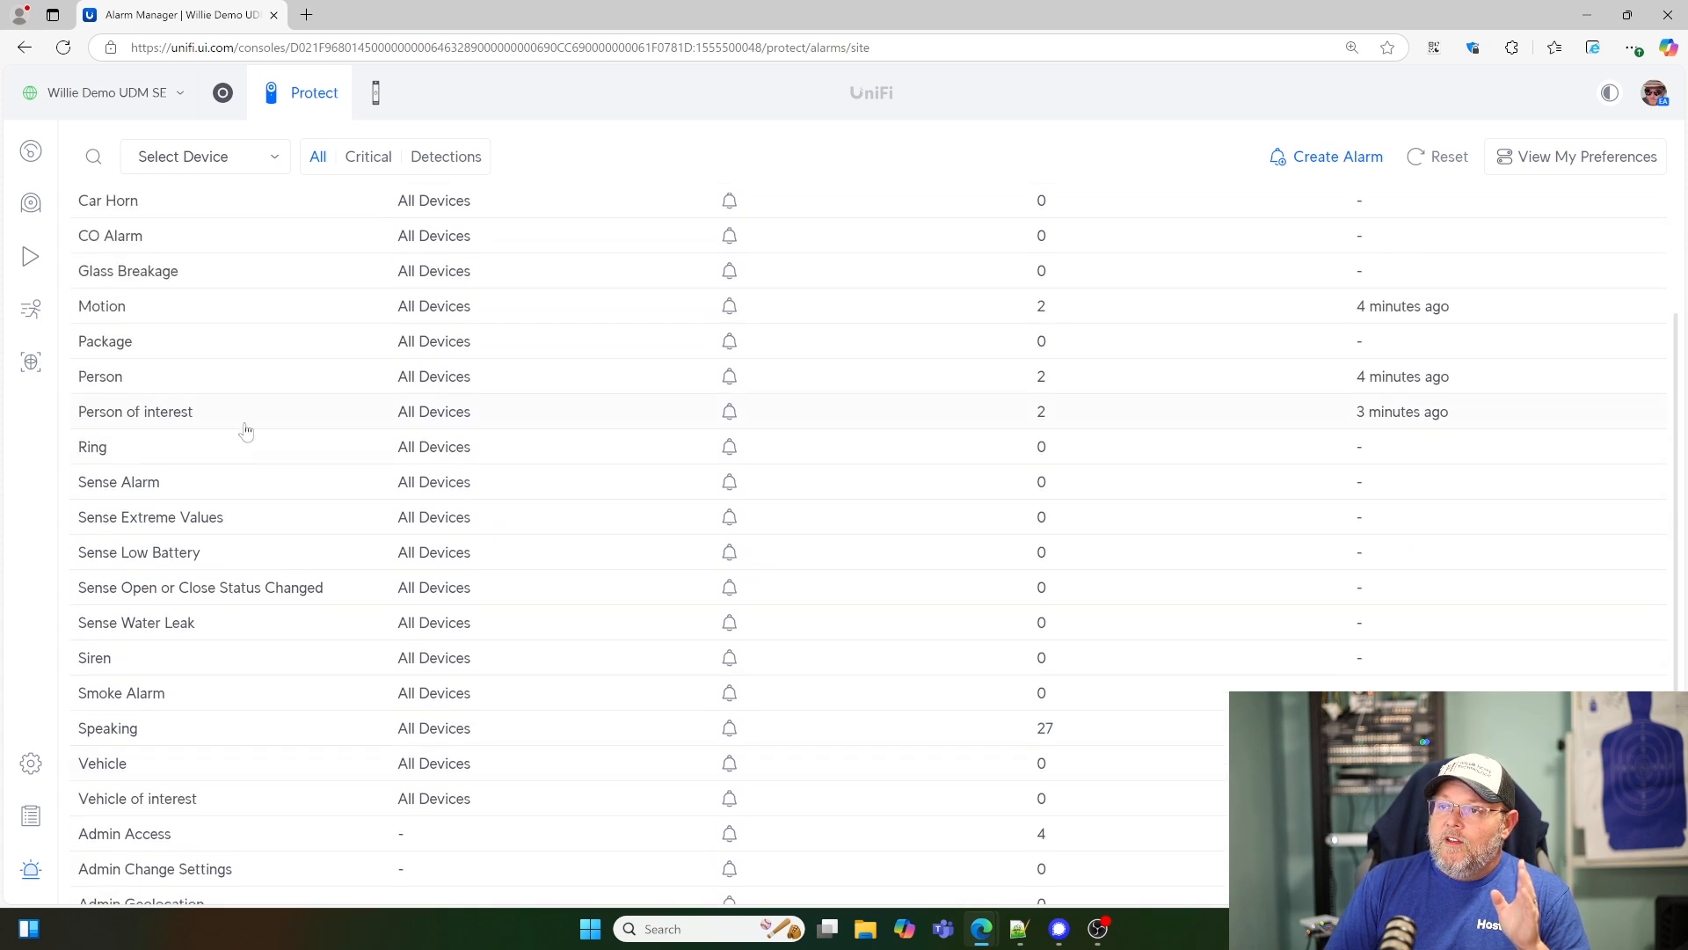
click(237, 426)
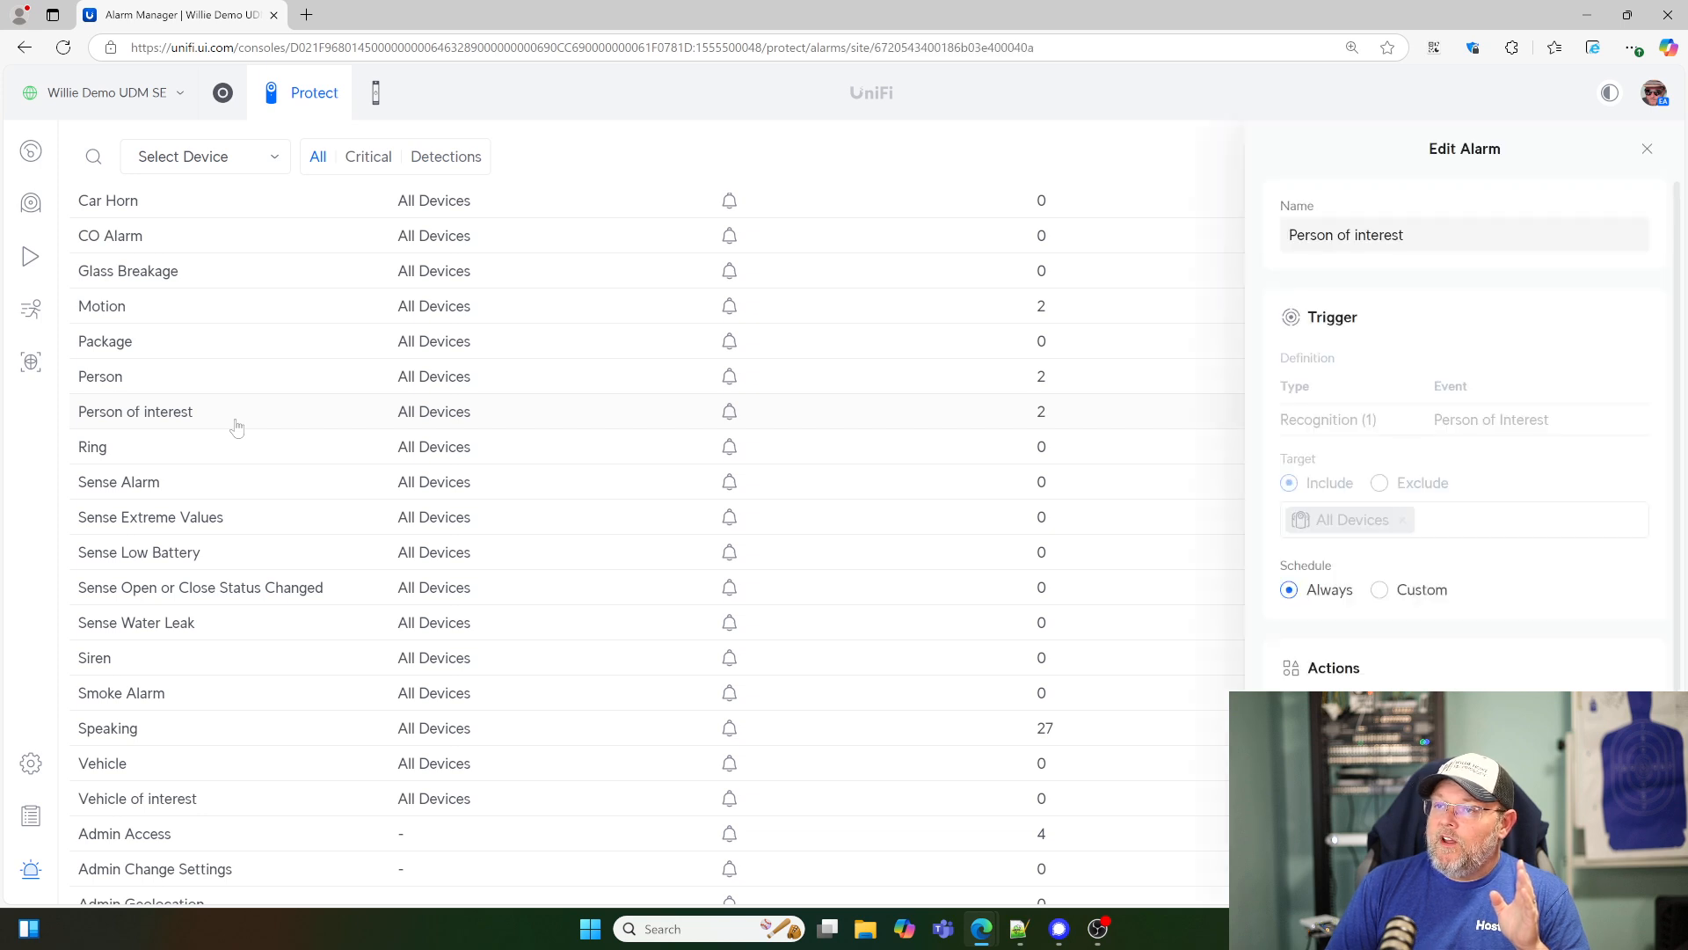
scroll(1357, 607, down, 1)
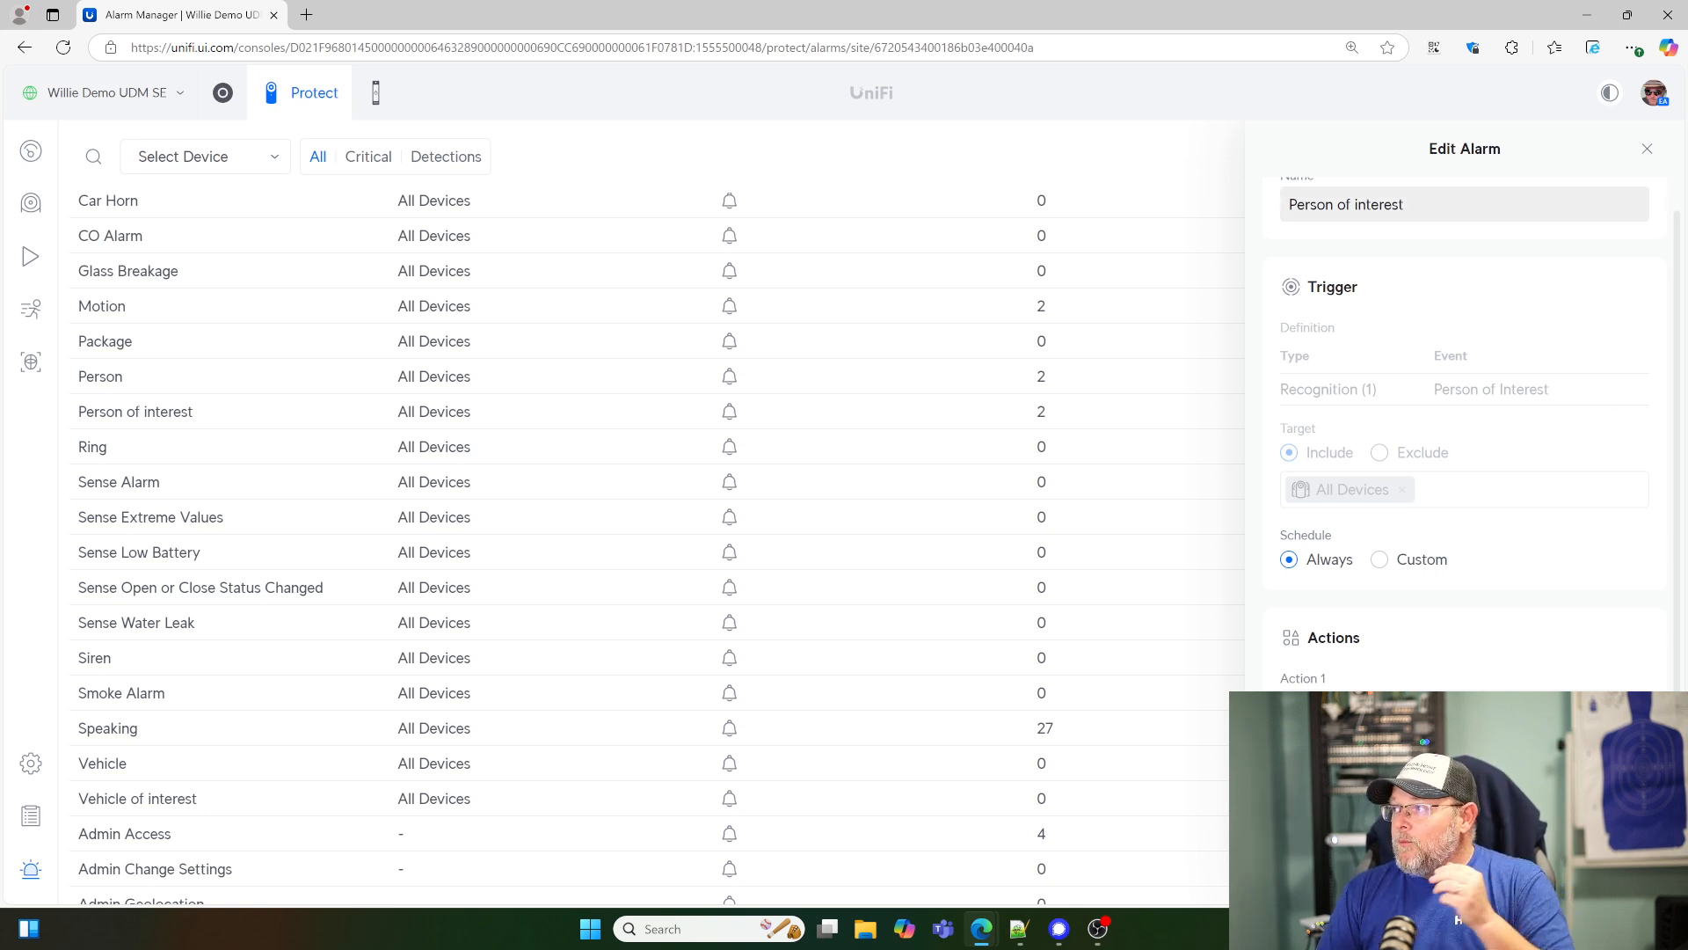
click(1647, 148)
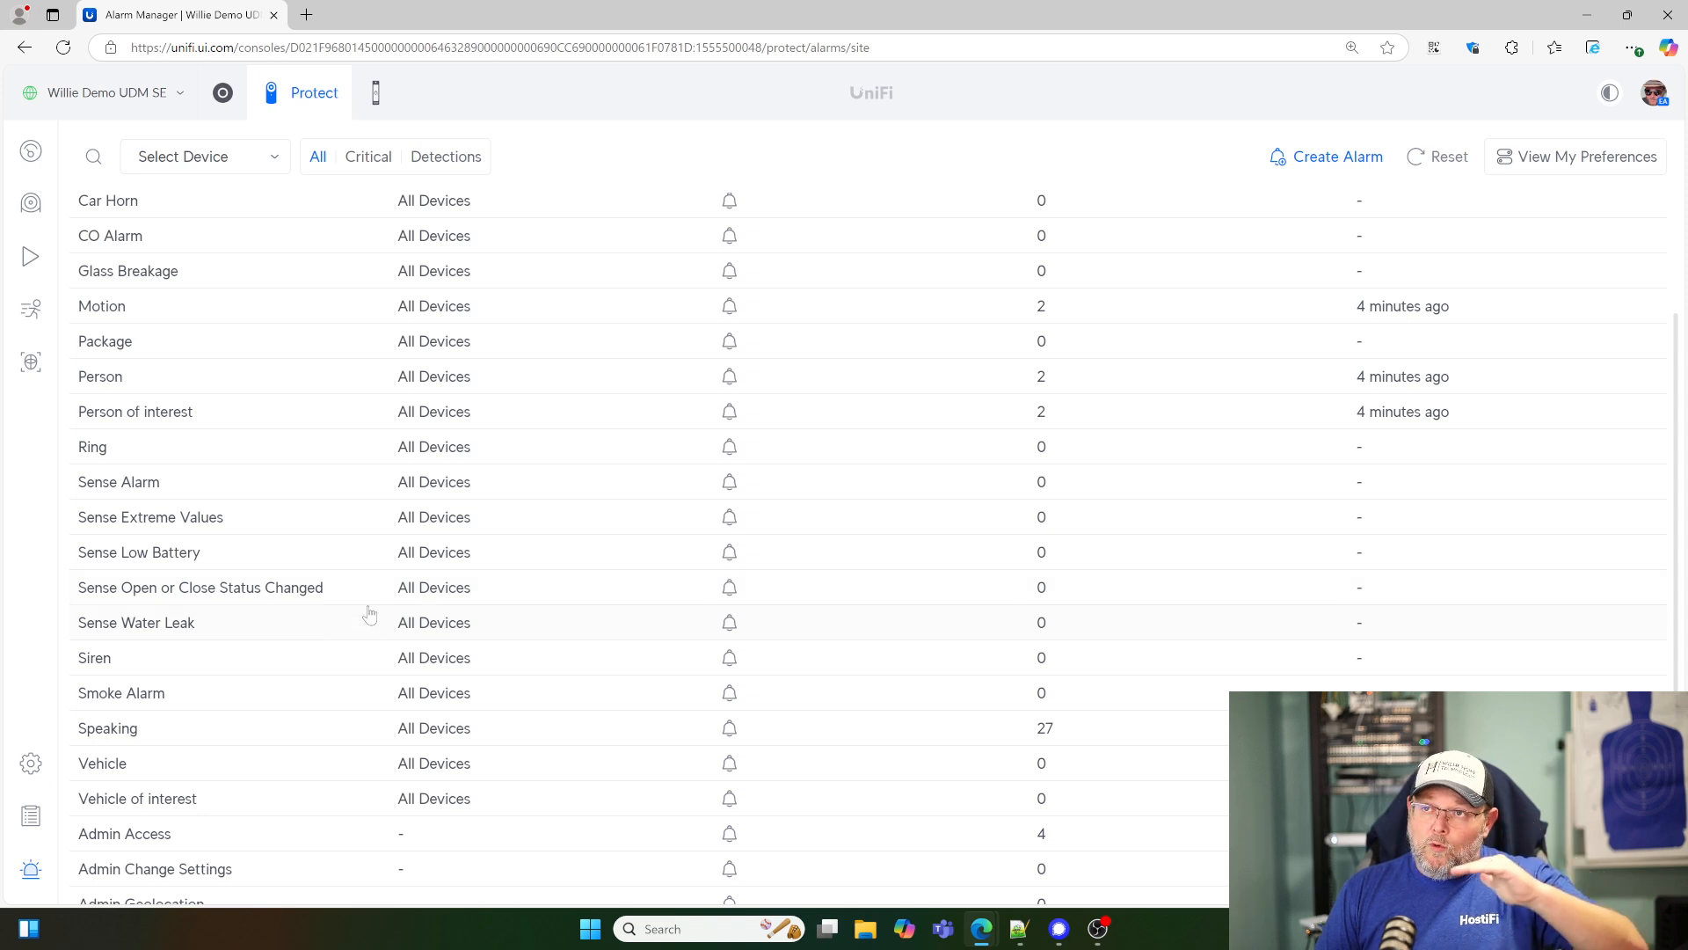
- Start a new alarm and name it "Unlock the door for" followed by the person's first name
scroll(369, 614, up, 2)
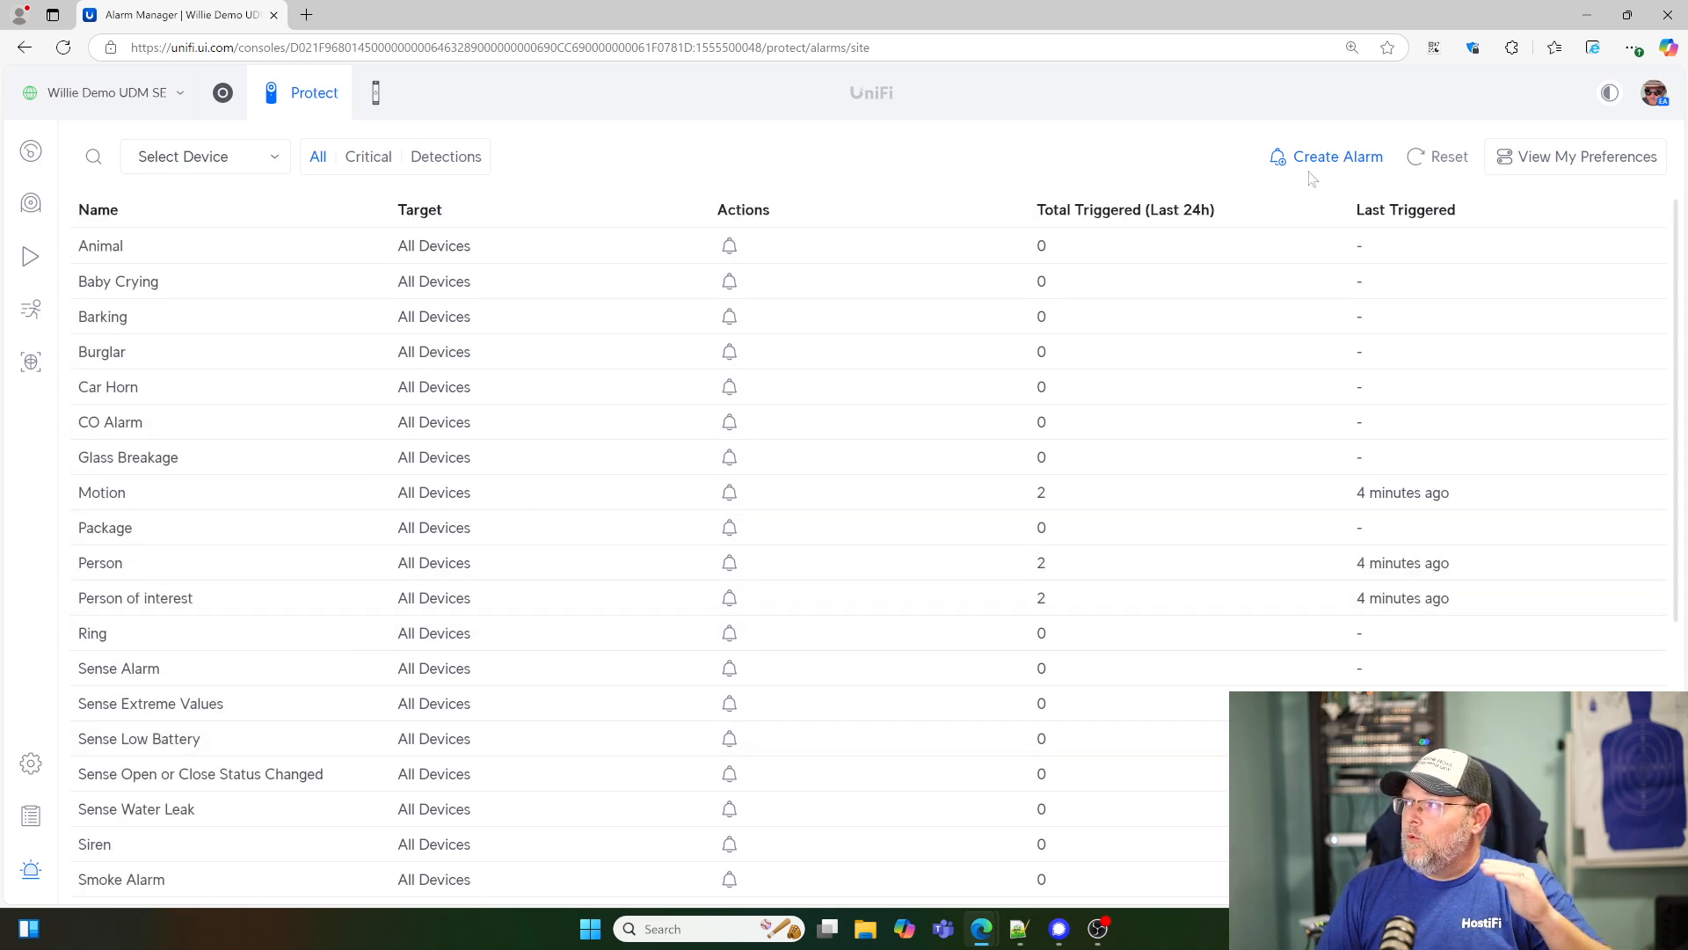
click(1330, 170)
triple_click(1368, 235)
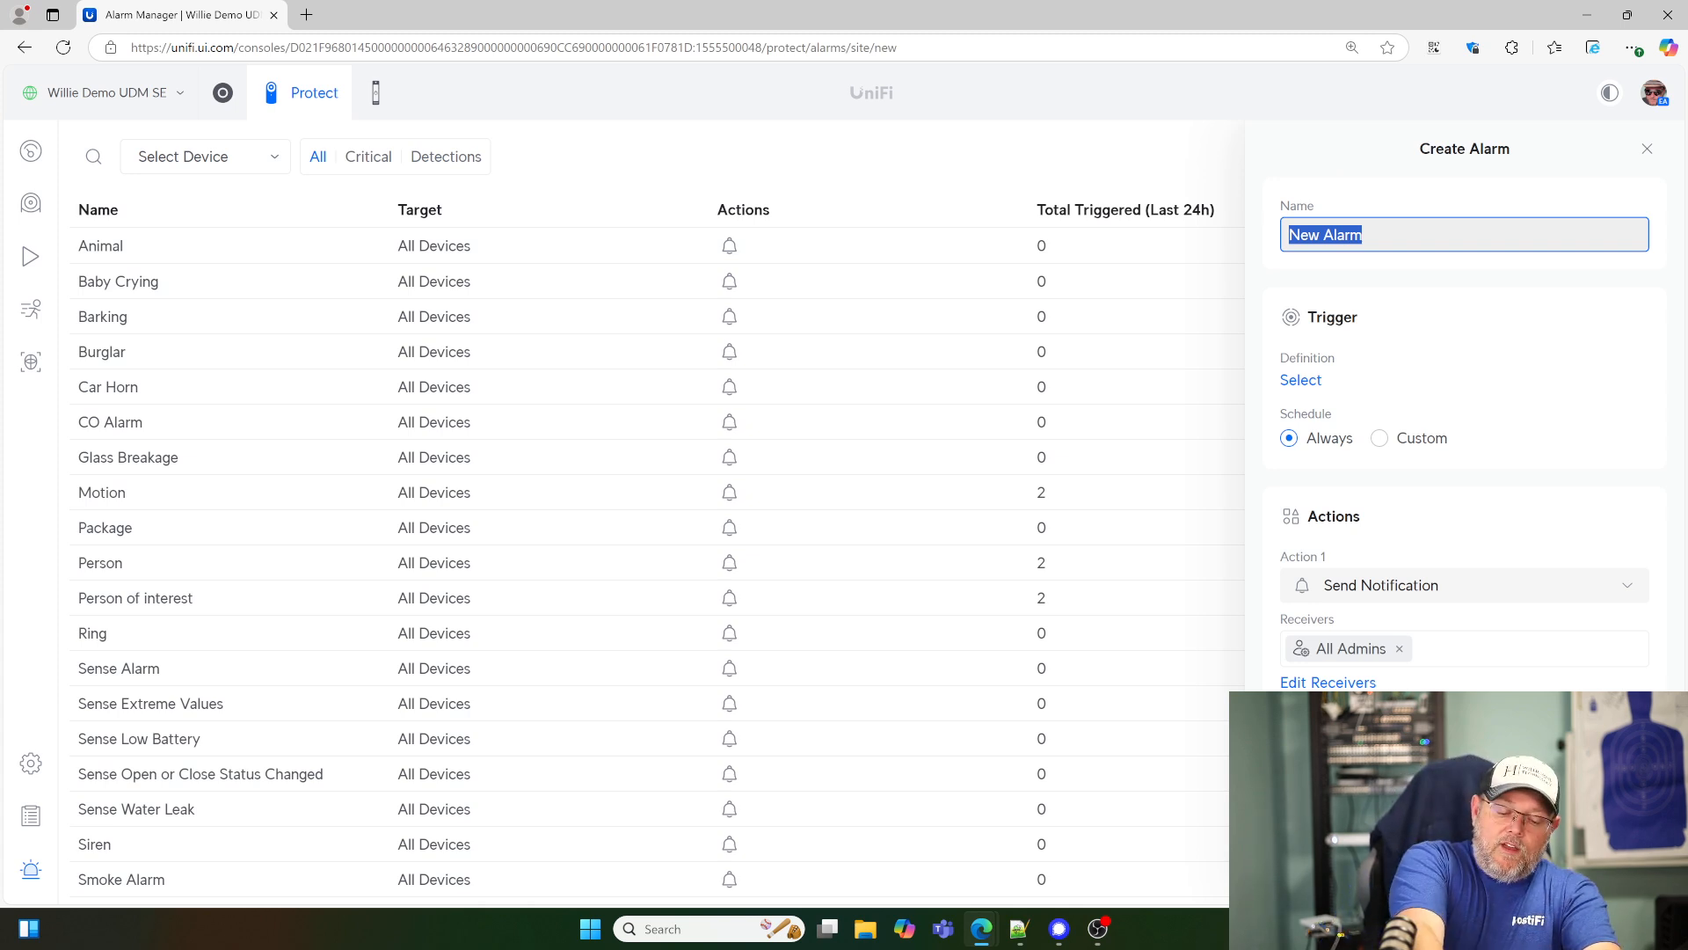
text(Unlock the door for Willie)
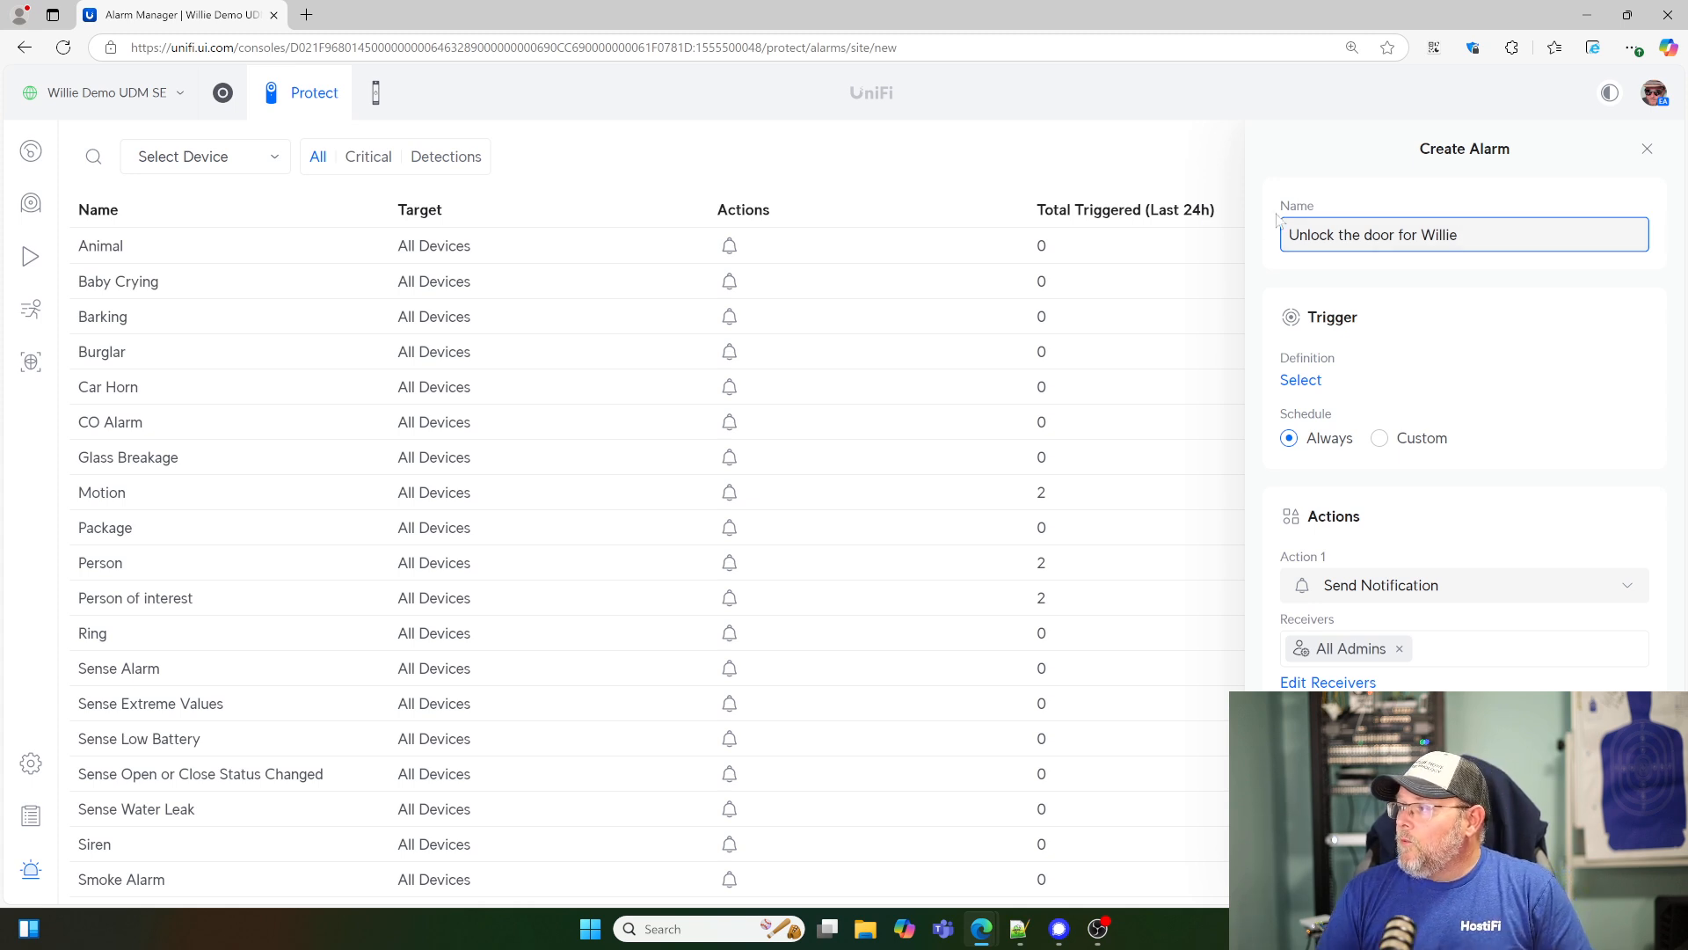
- Set the new alarm's trigger definition to the Person of Interest face recognition event and save it
click(1302, 381)
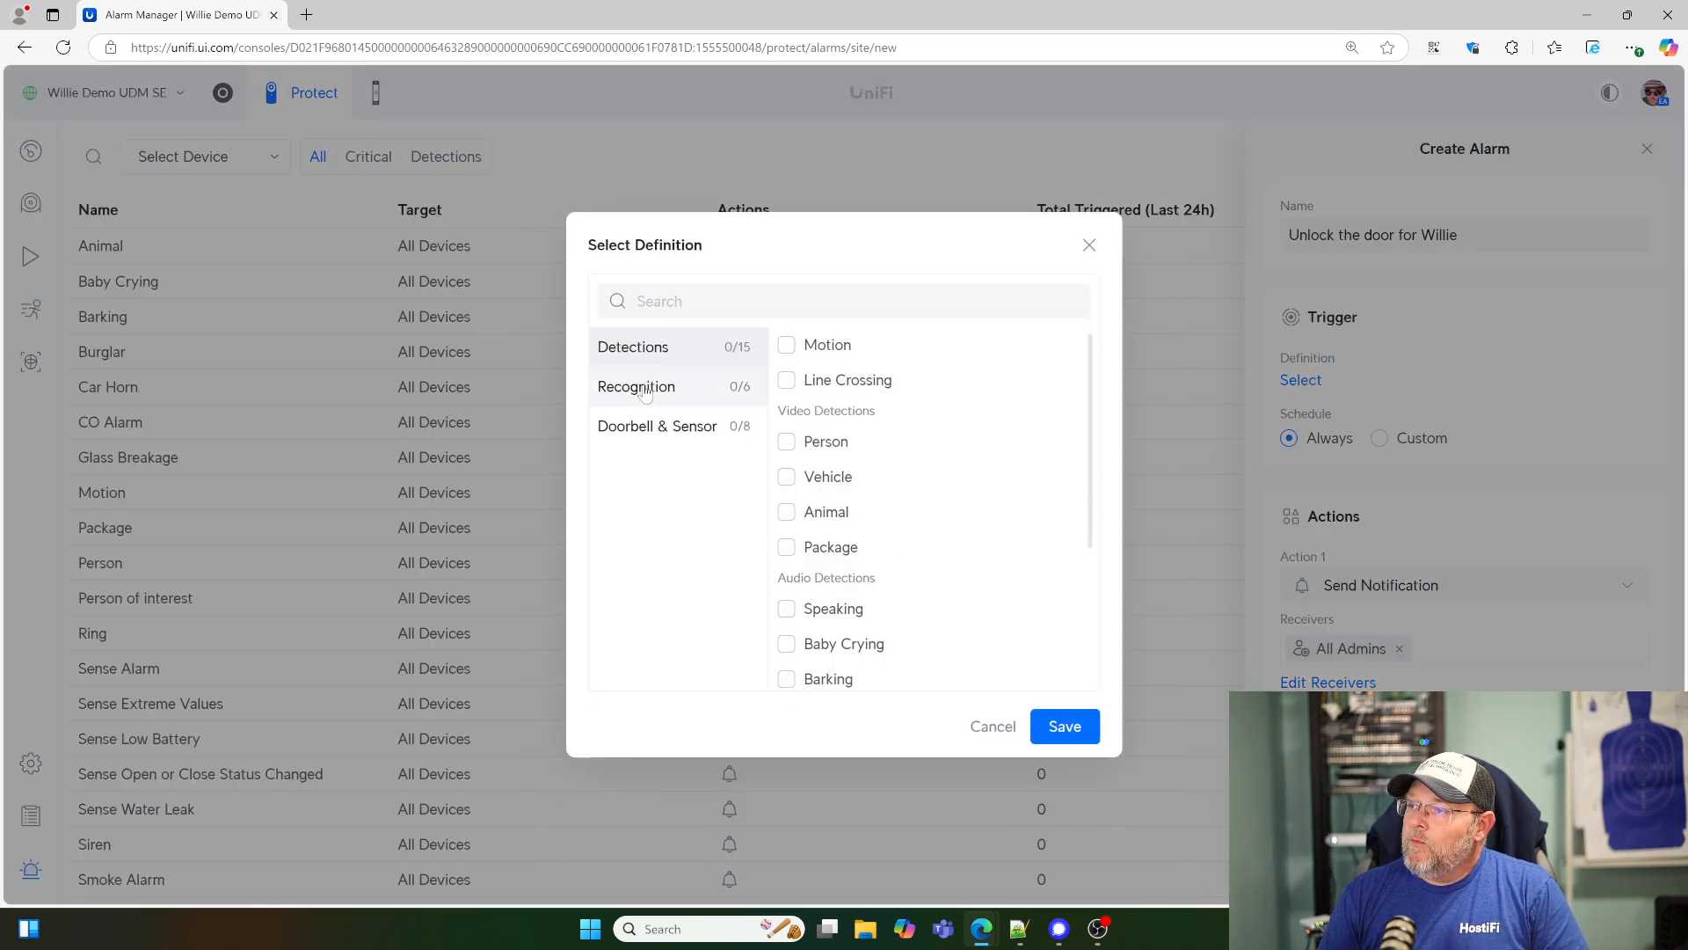
click(644, 393)
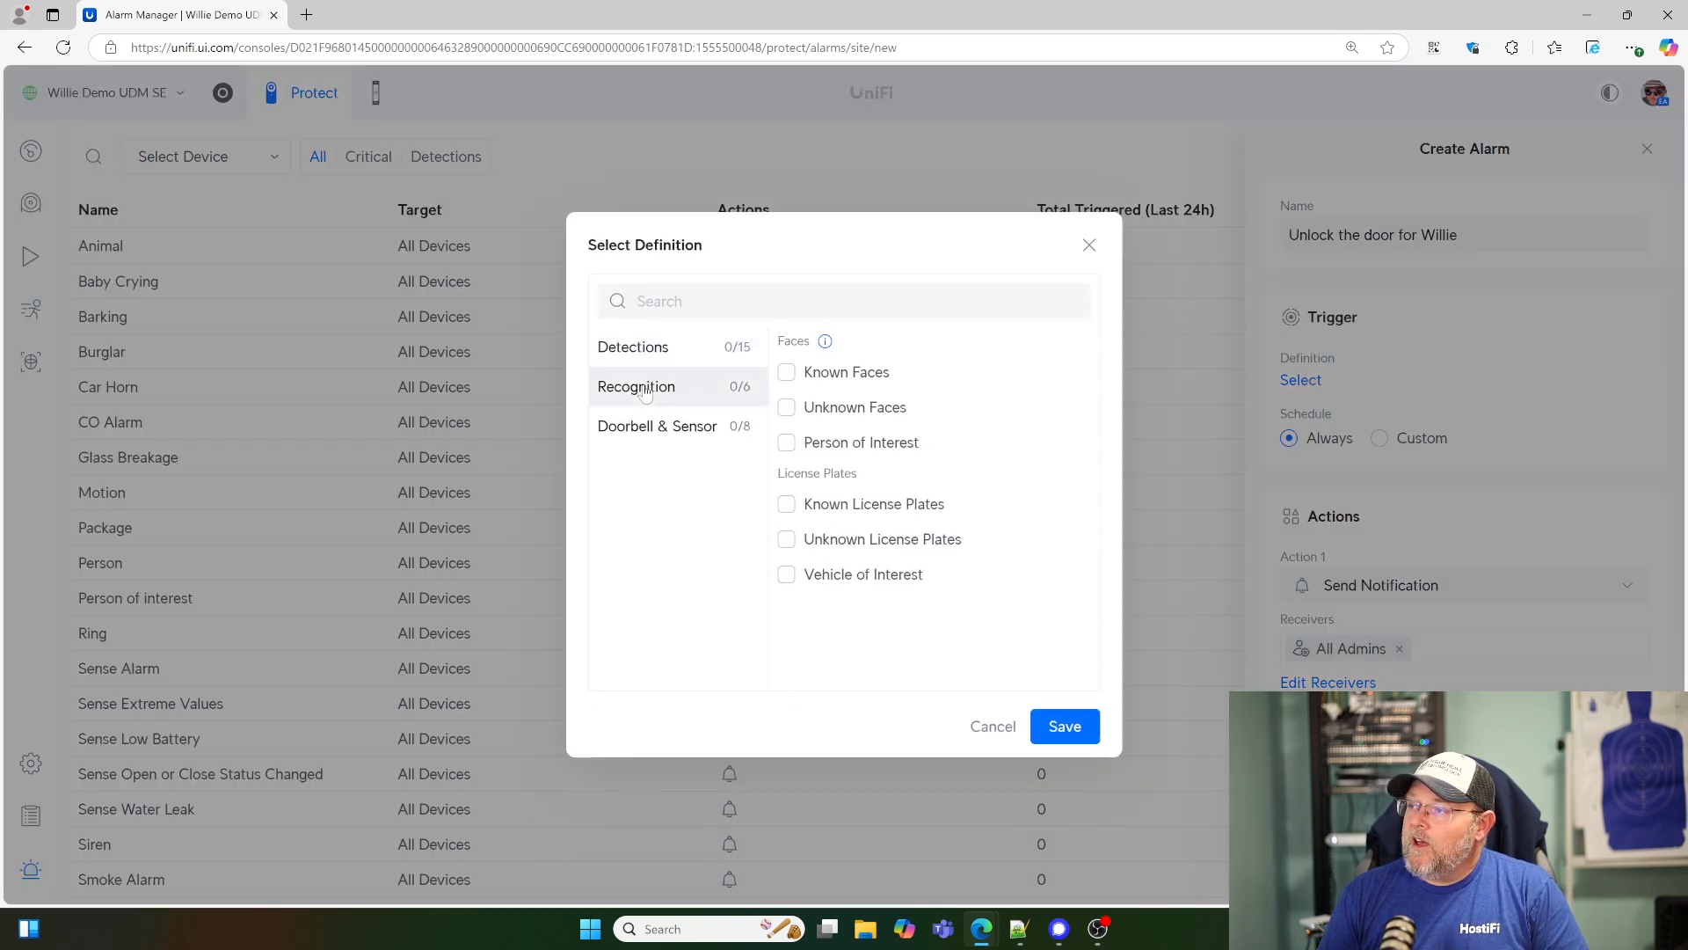
click(786, 444)
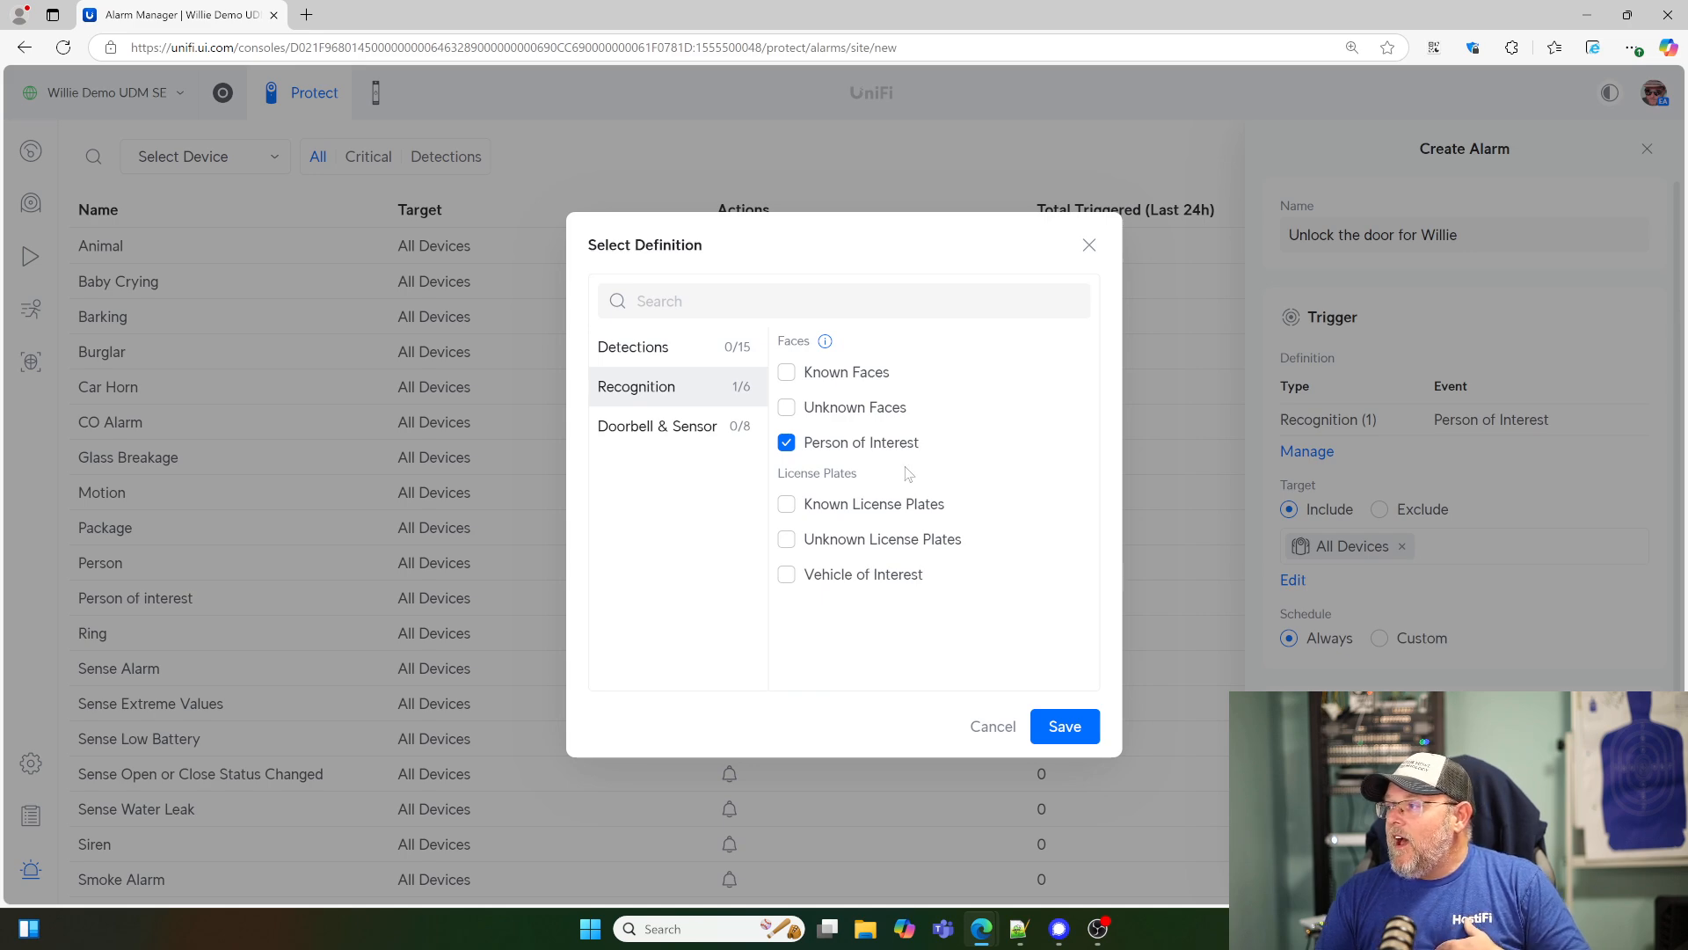
click(1067, 726)
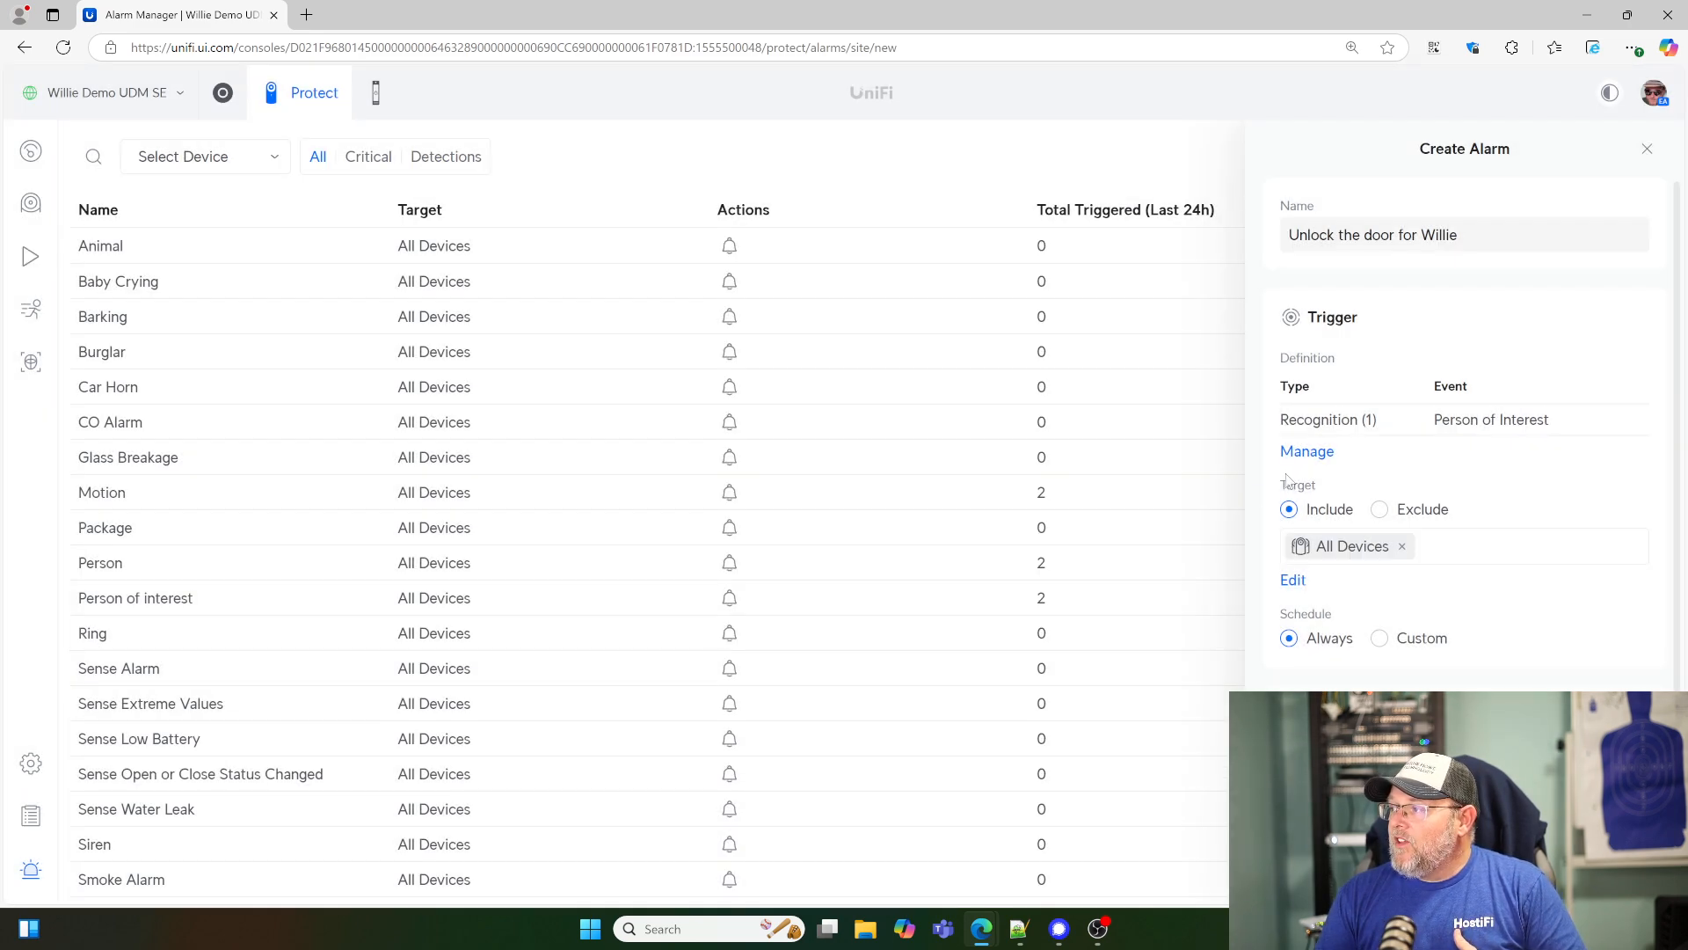
- Examine the available detection, recognition and doorbell & sensor trigger definitions, keeping Person of Interest selected
click(1308, 452)
scroll(892, 467, down, 2)
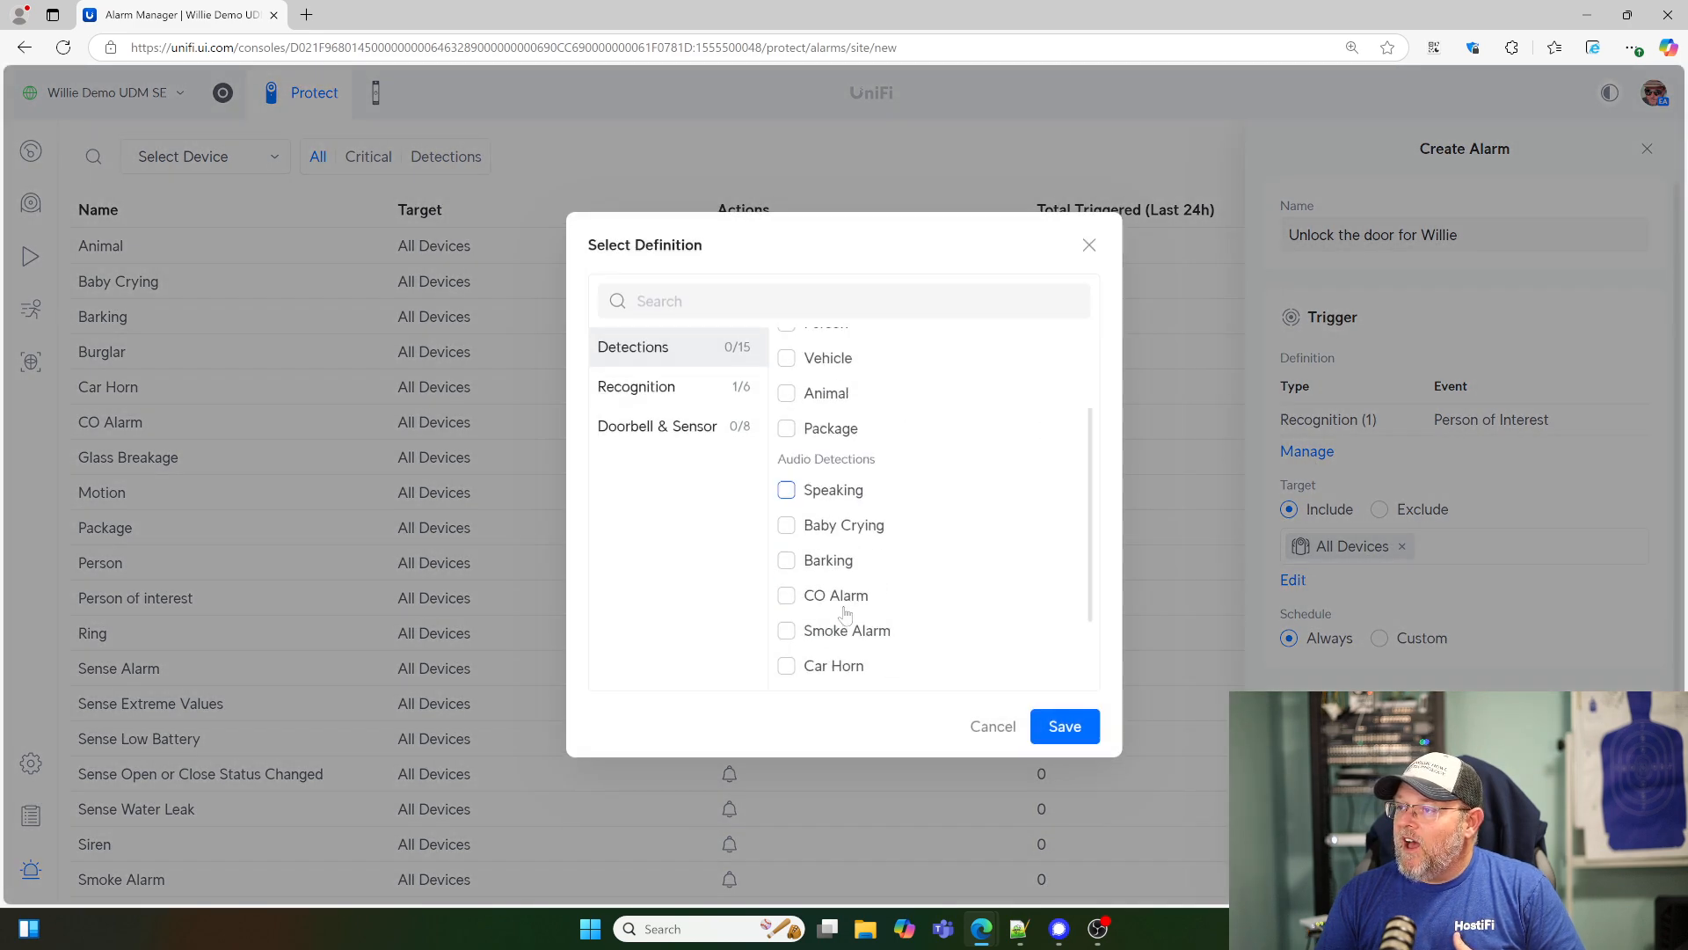
scroll(844, 616, up, 2)
scroll(844, 615, down, 2)
scroll(844, 615, up, 2)
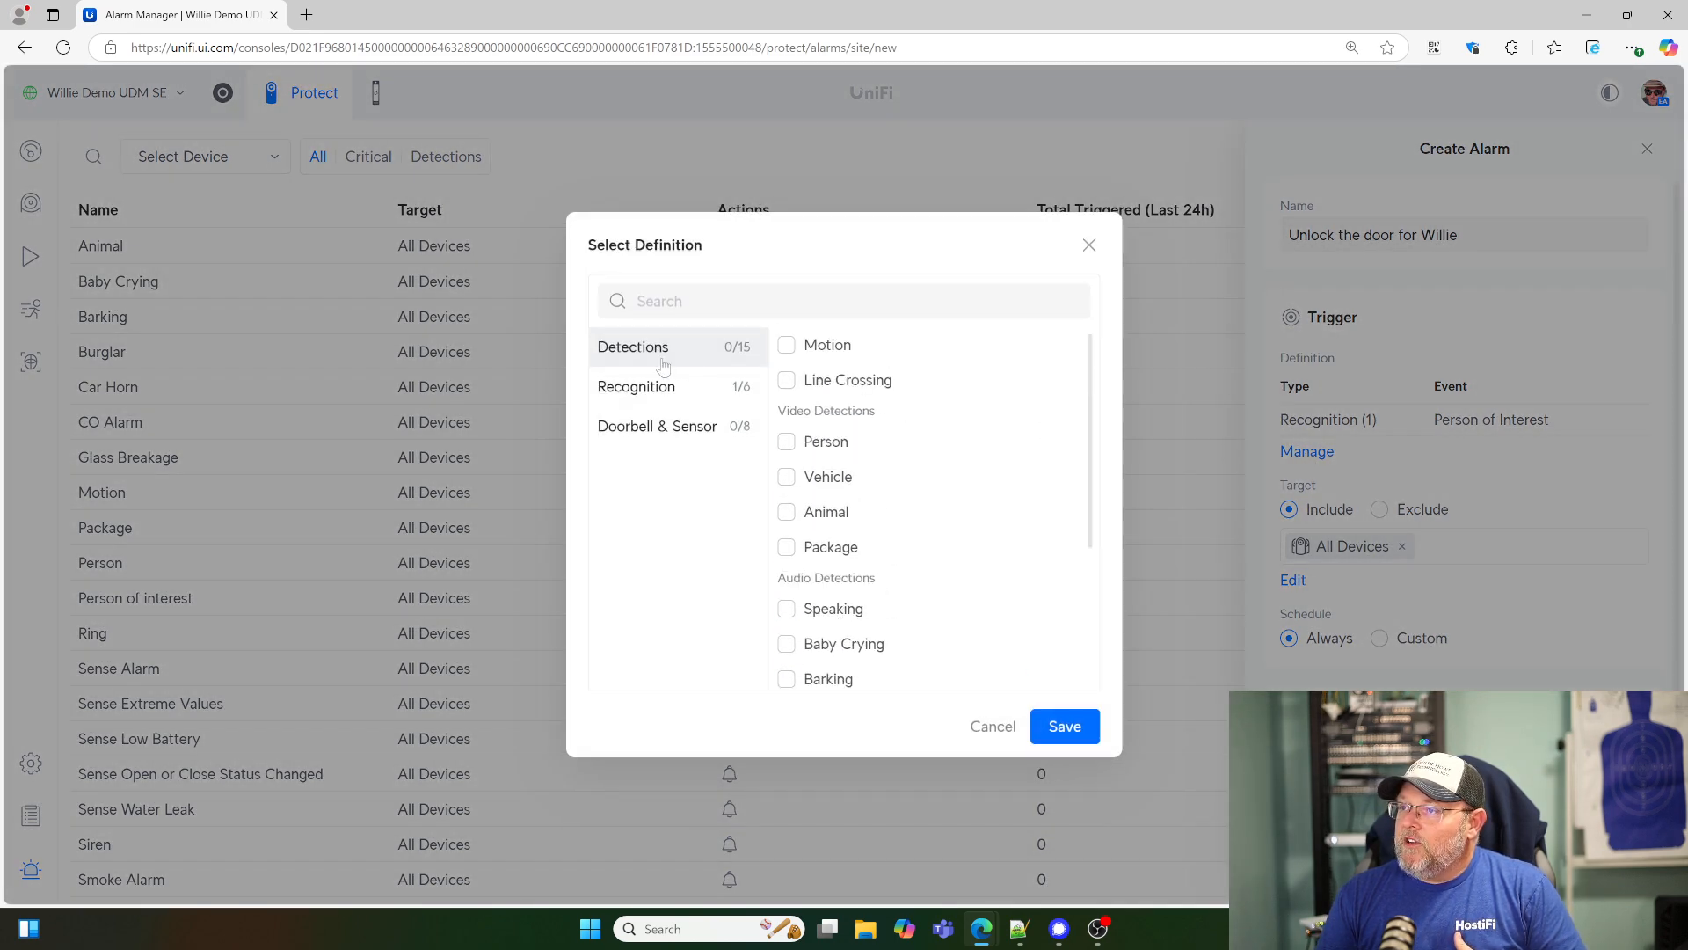
scroll(963, 615, down, 2)
scroll(963, 615, up, 2)
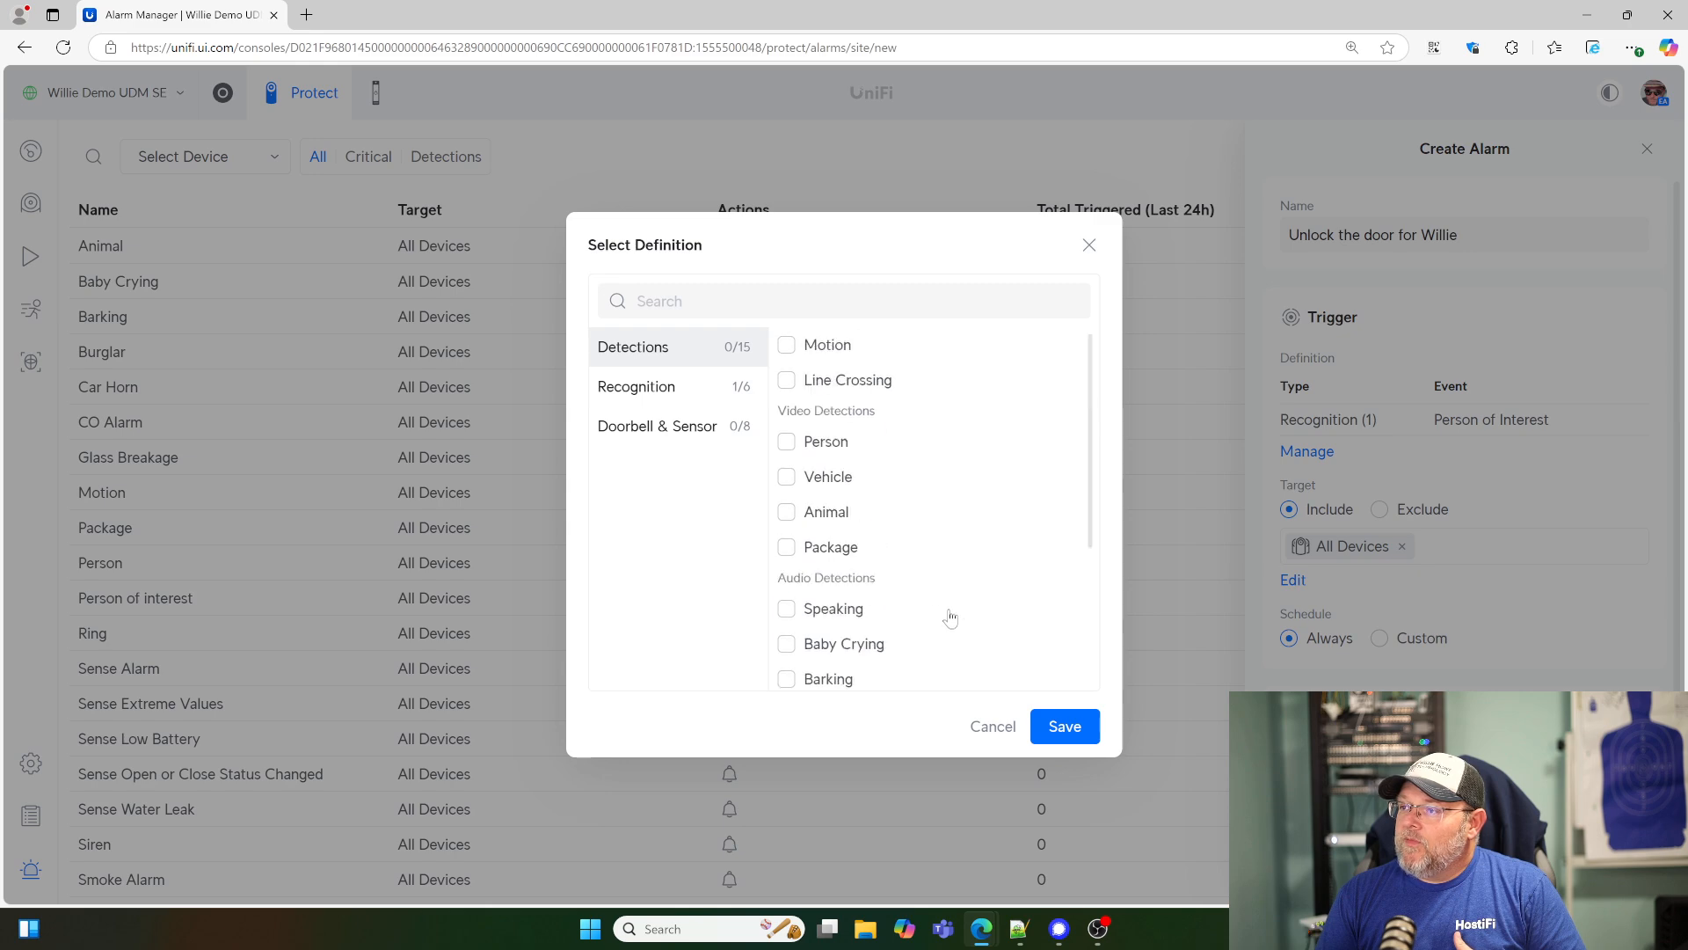
click(677, 392)
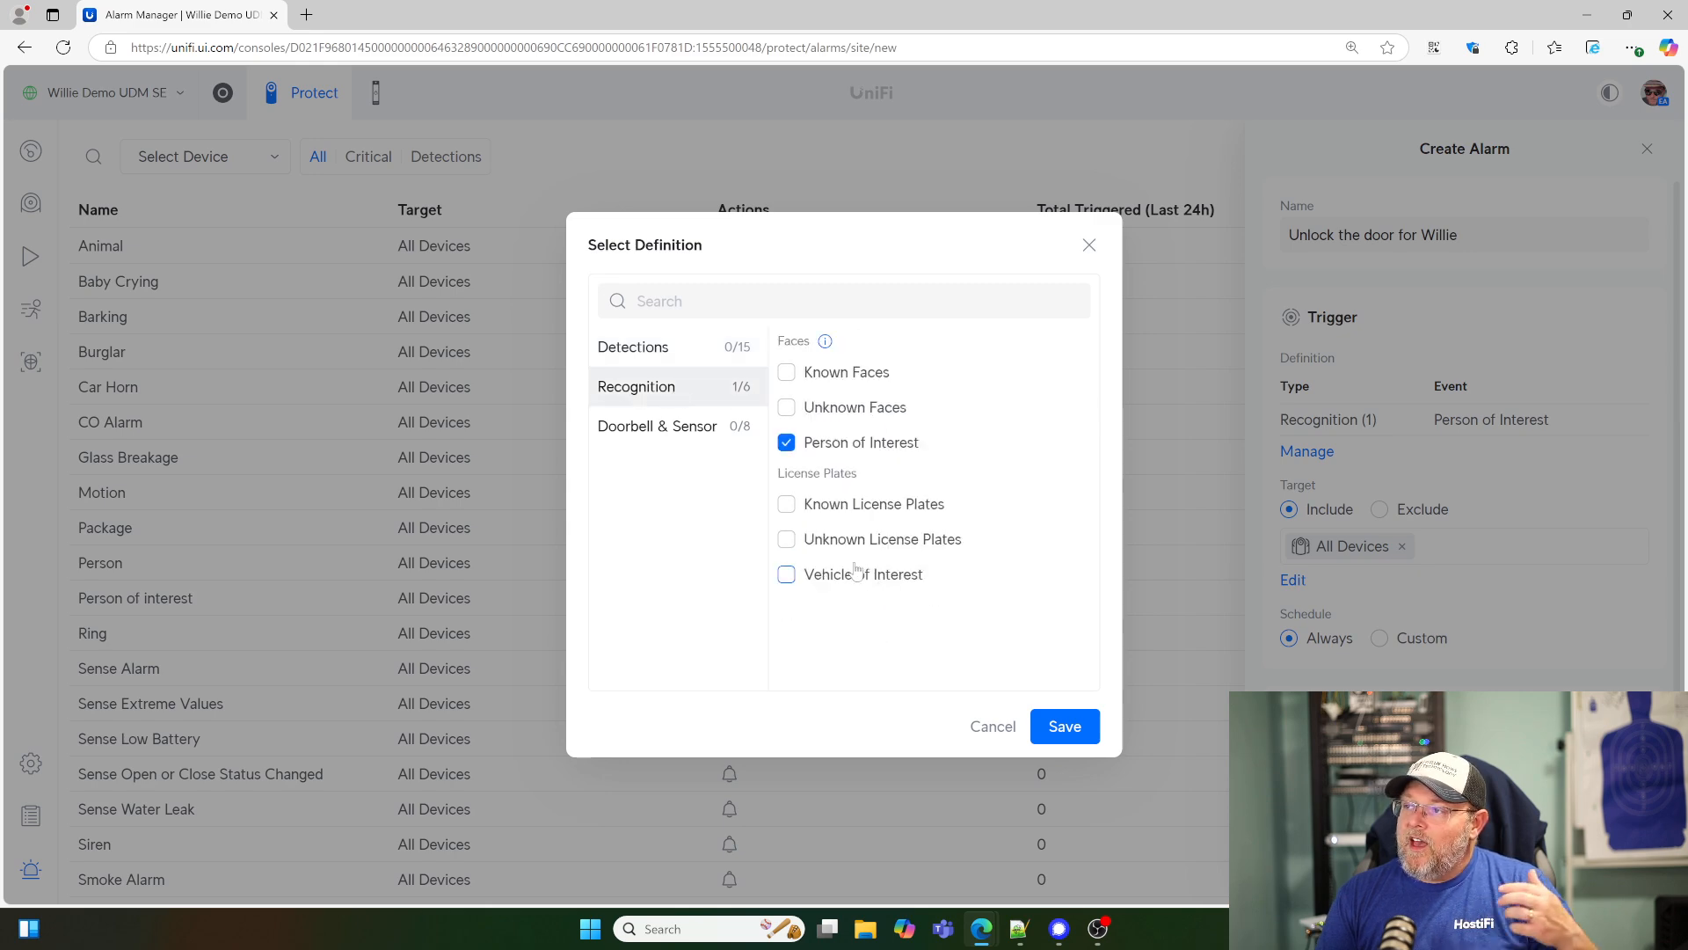
click(672, 429)
click(670, 397)
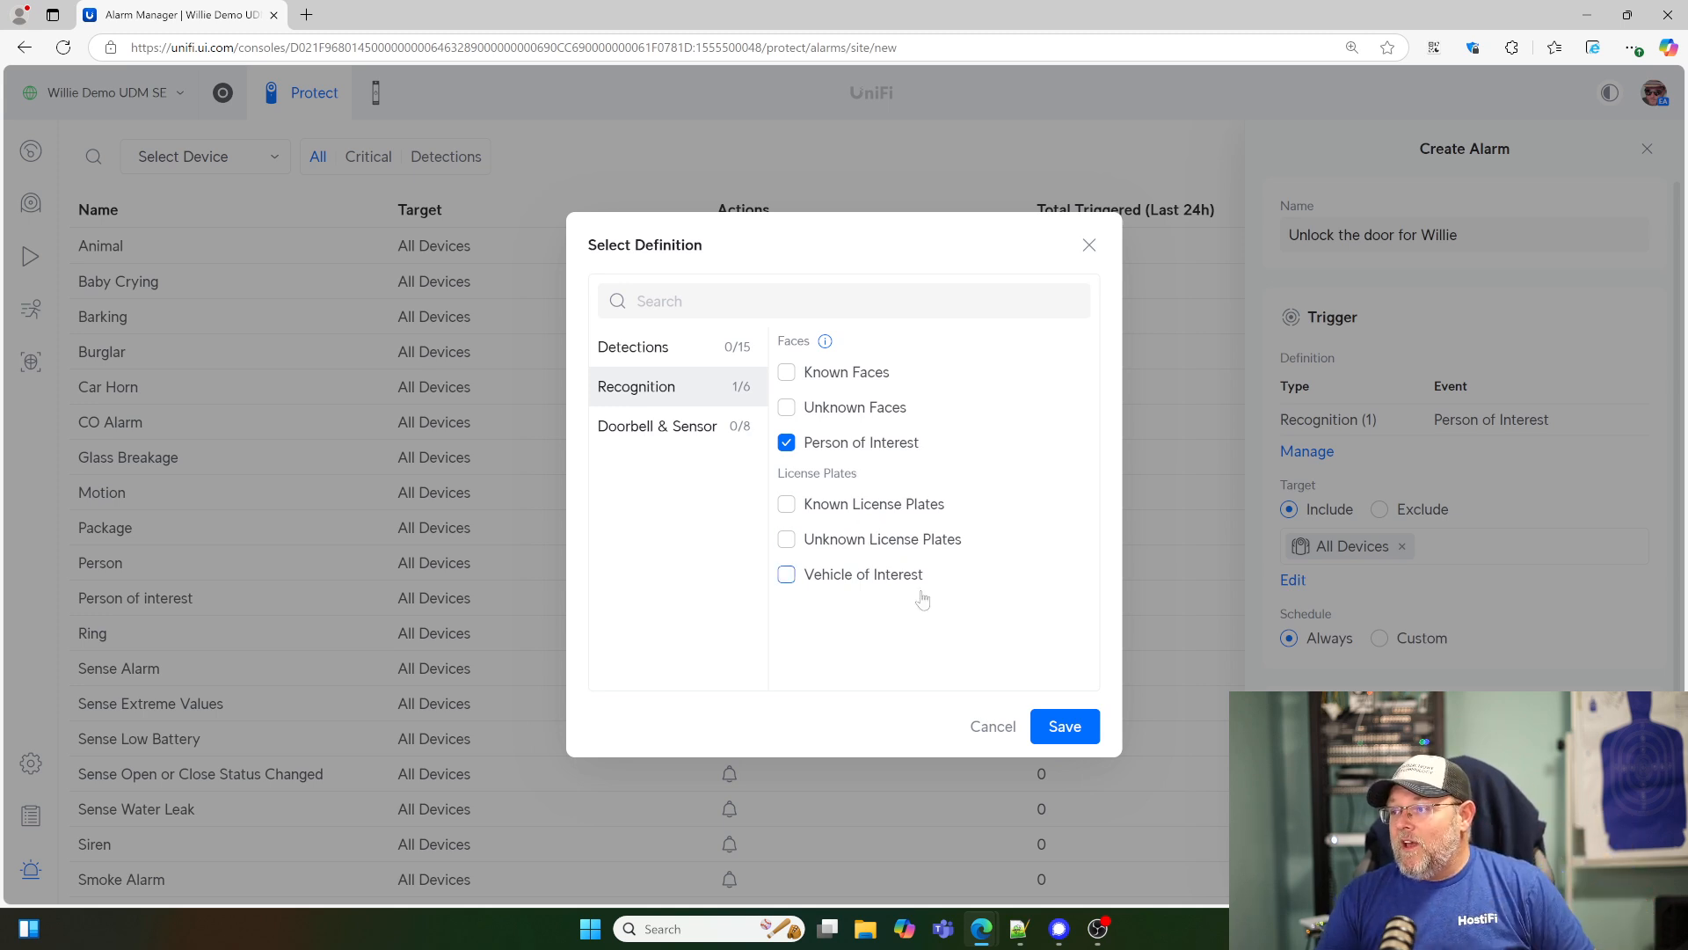
click(1068, 725)
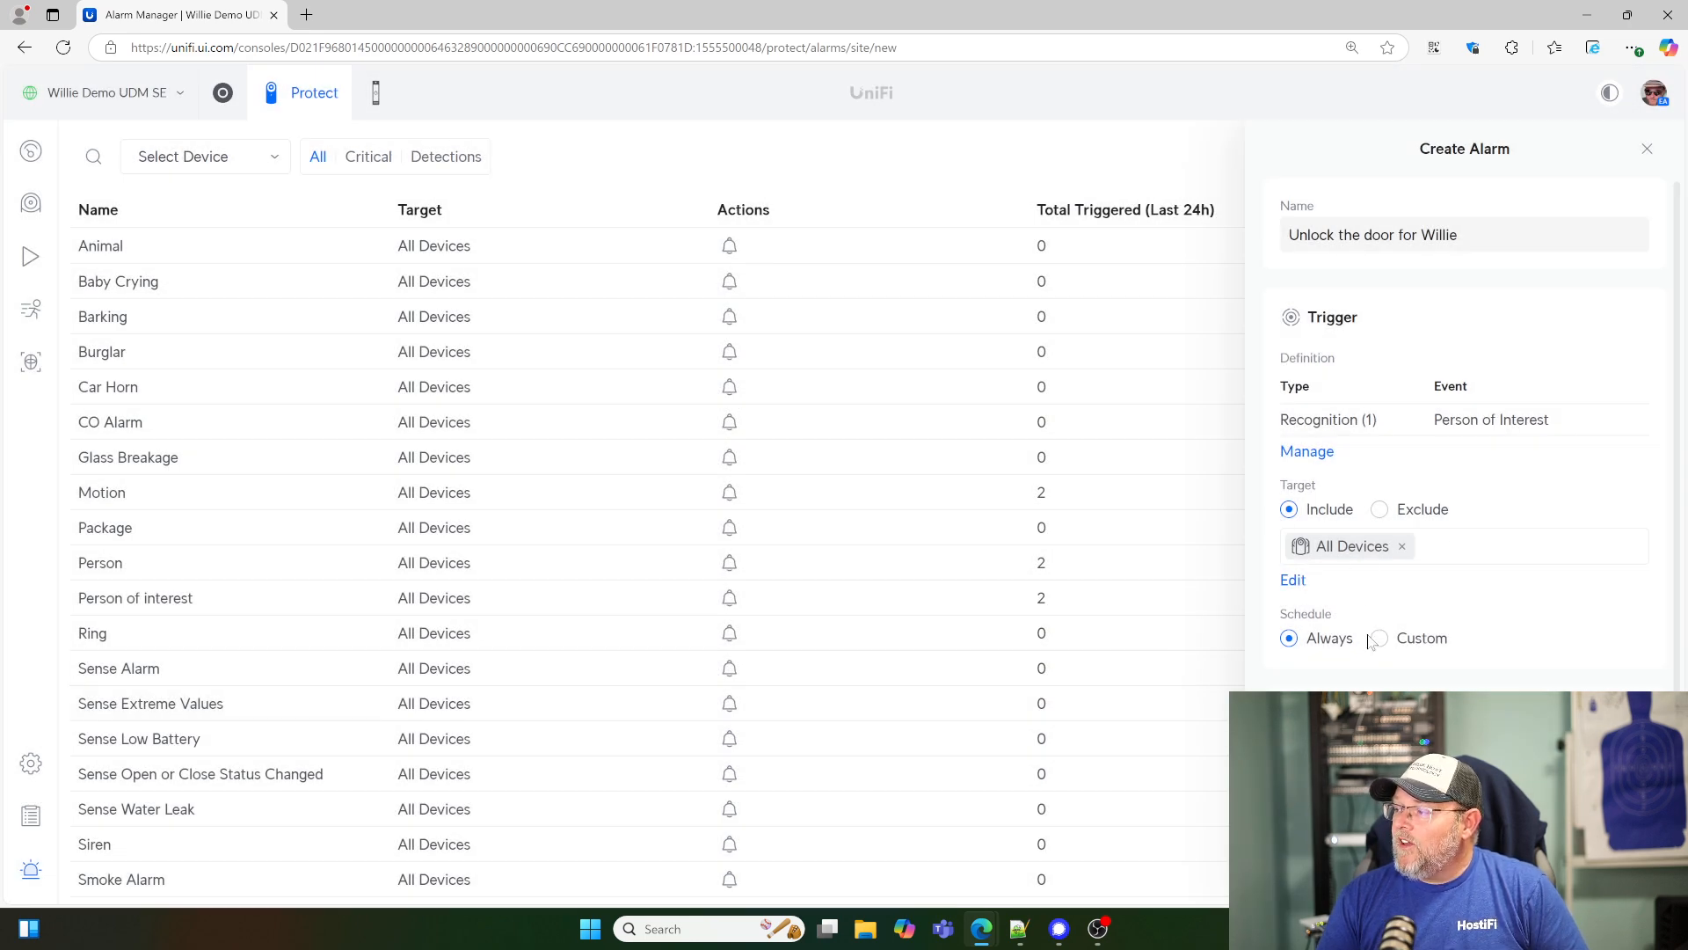
- Set the alarm's action to Unlock Door/Gate and assign it to the Willie Howe Technology location
scroll(1369, 642, down, 2)
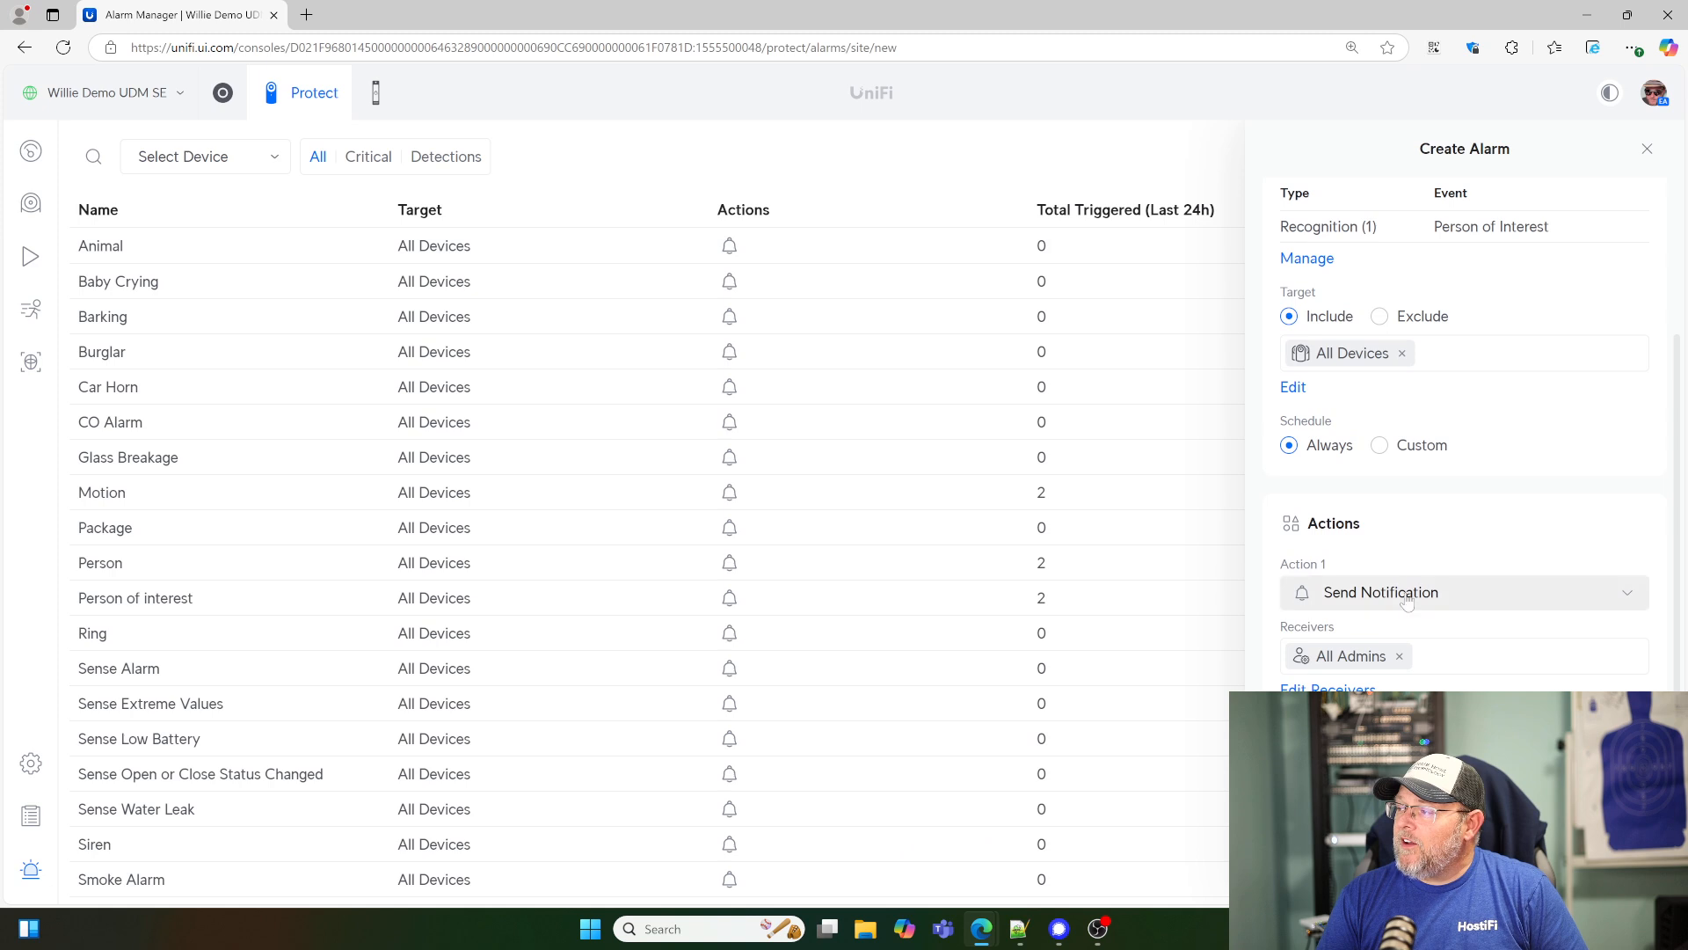
click(1379, 602)
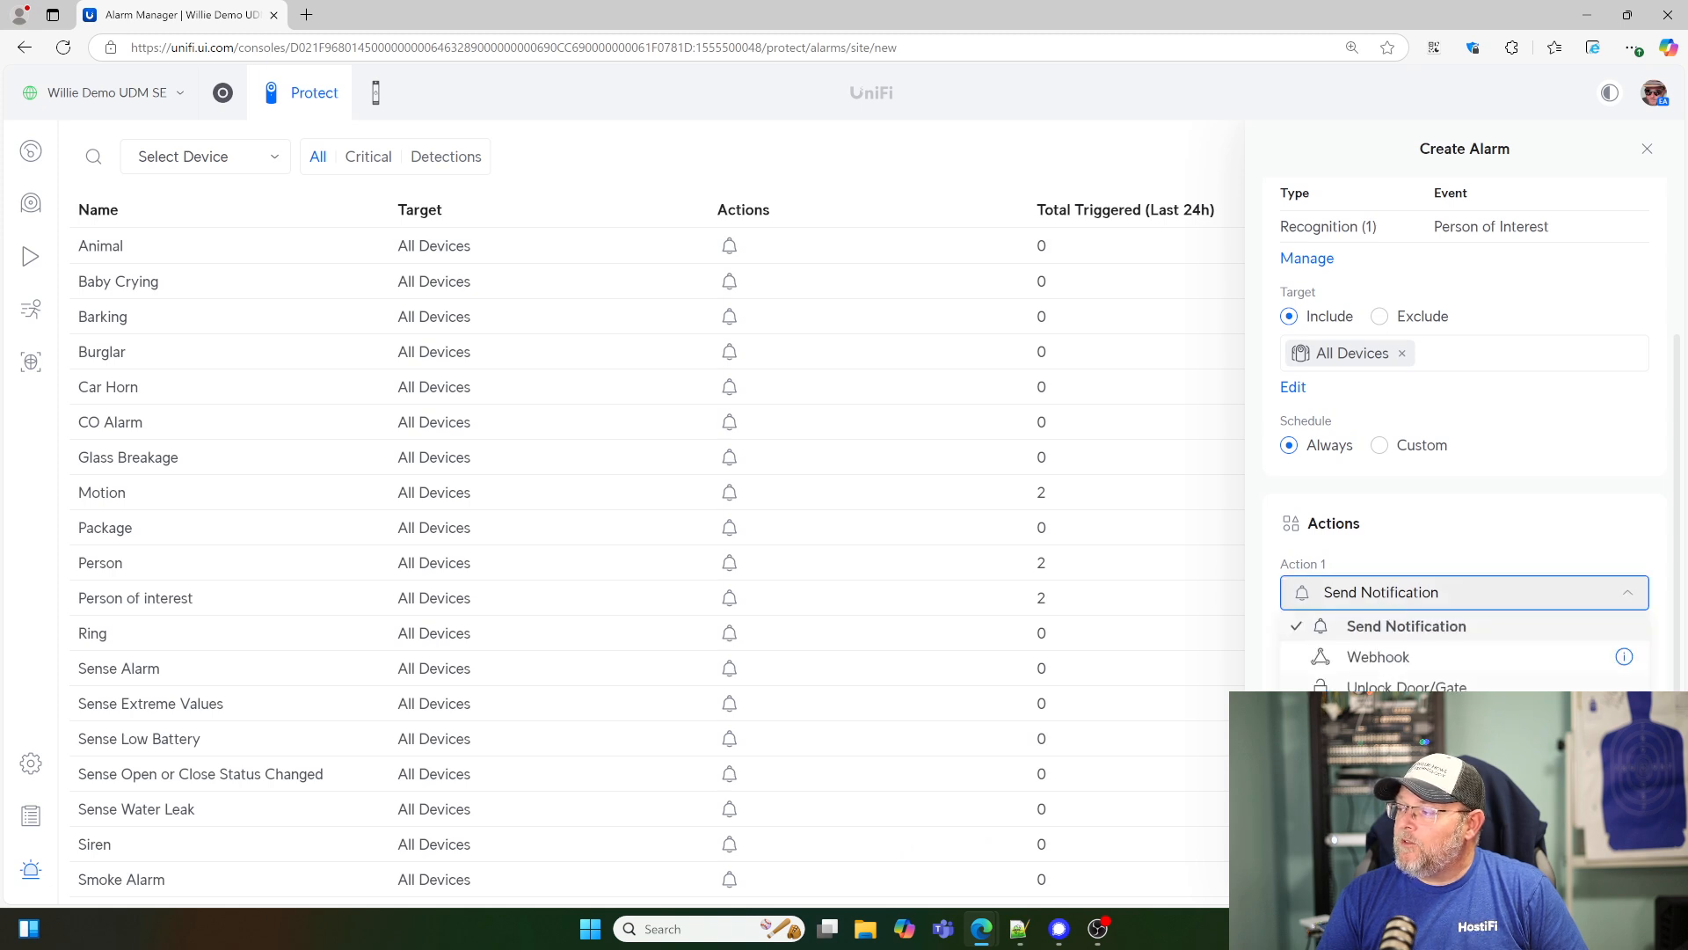
click(1407, 691)
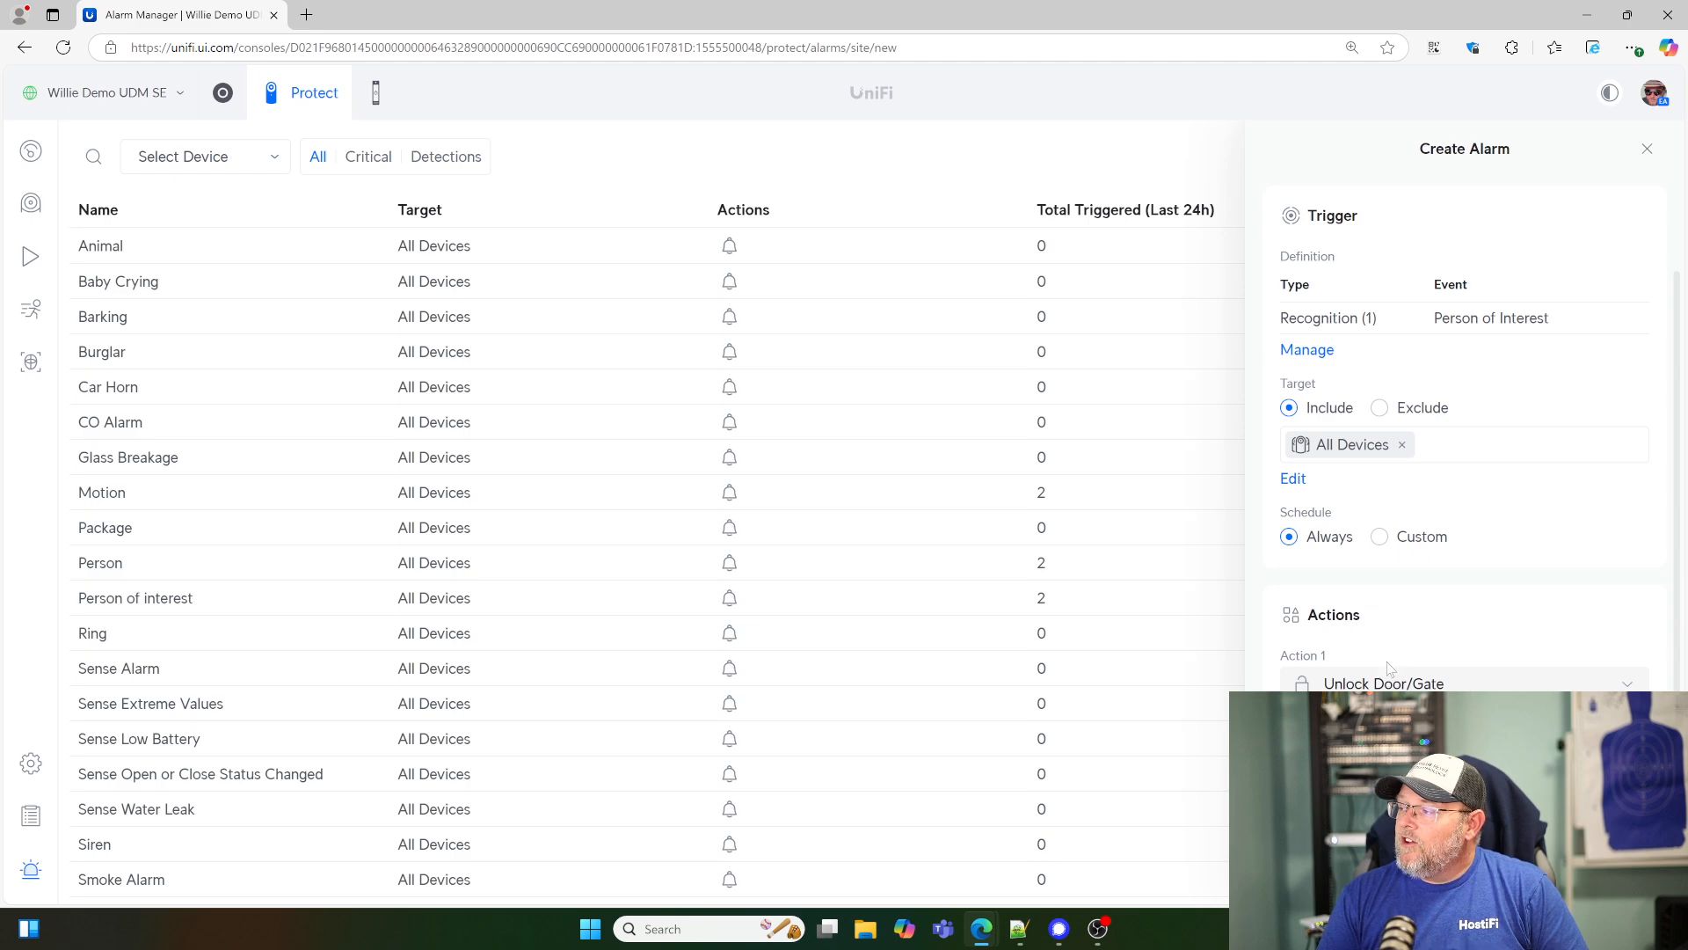
click(1319, 738)
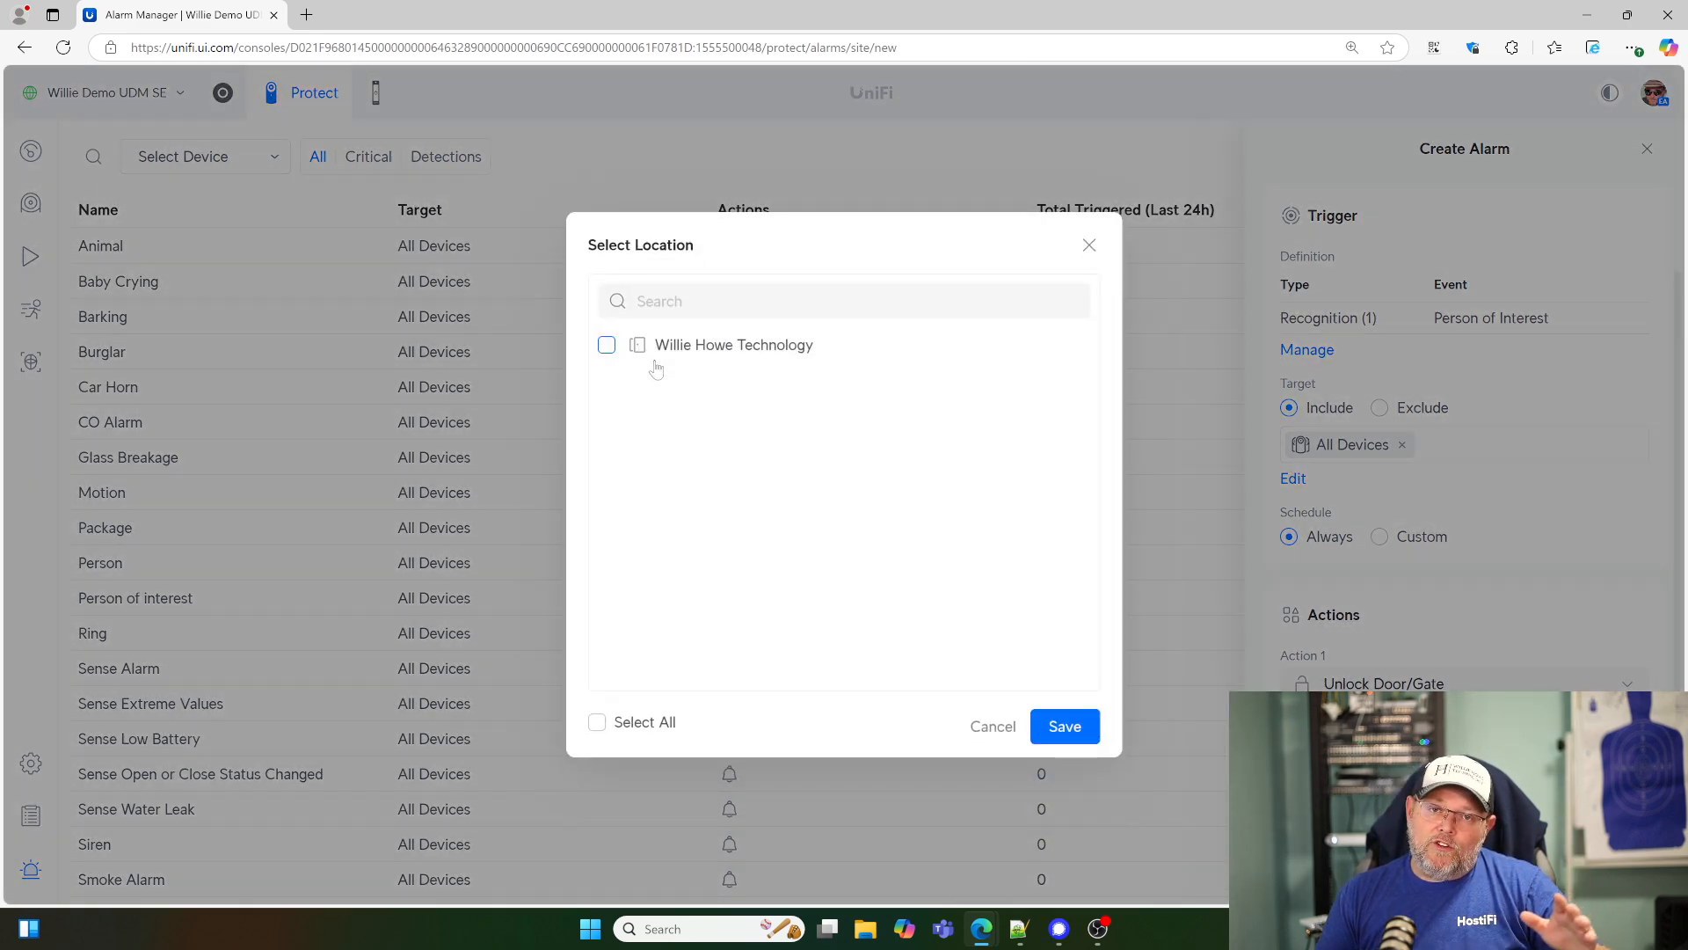
click(607, 344)
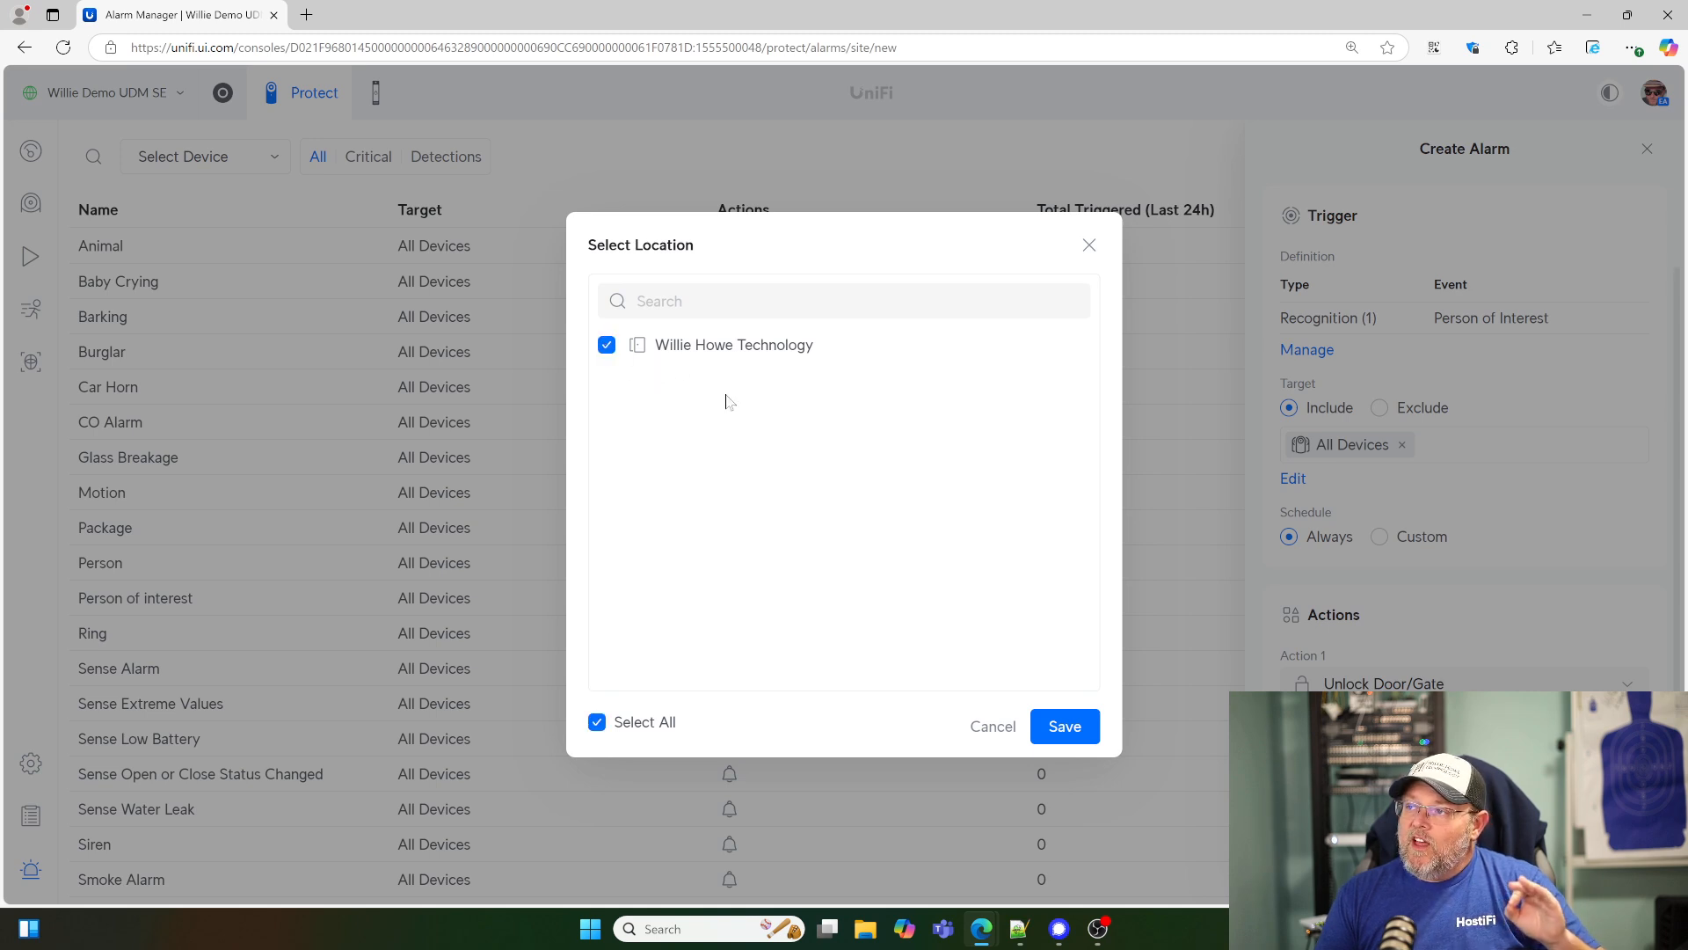
click(1060, 728)
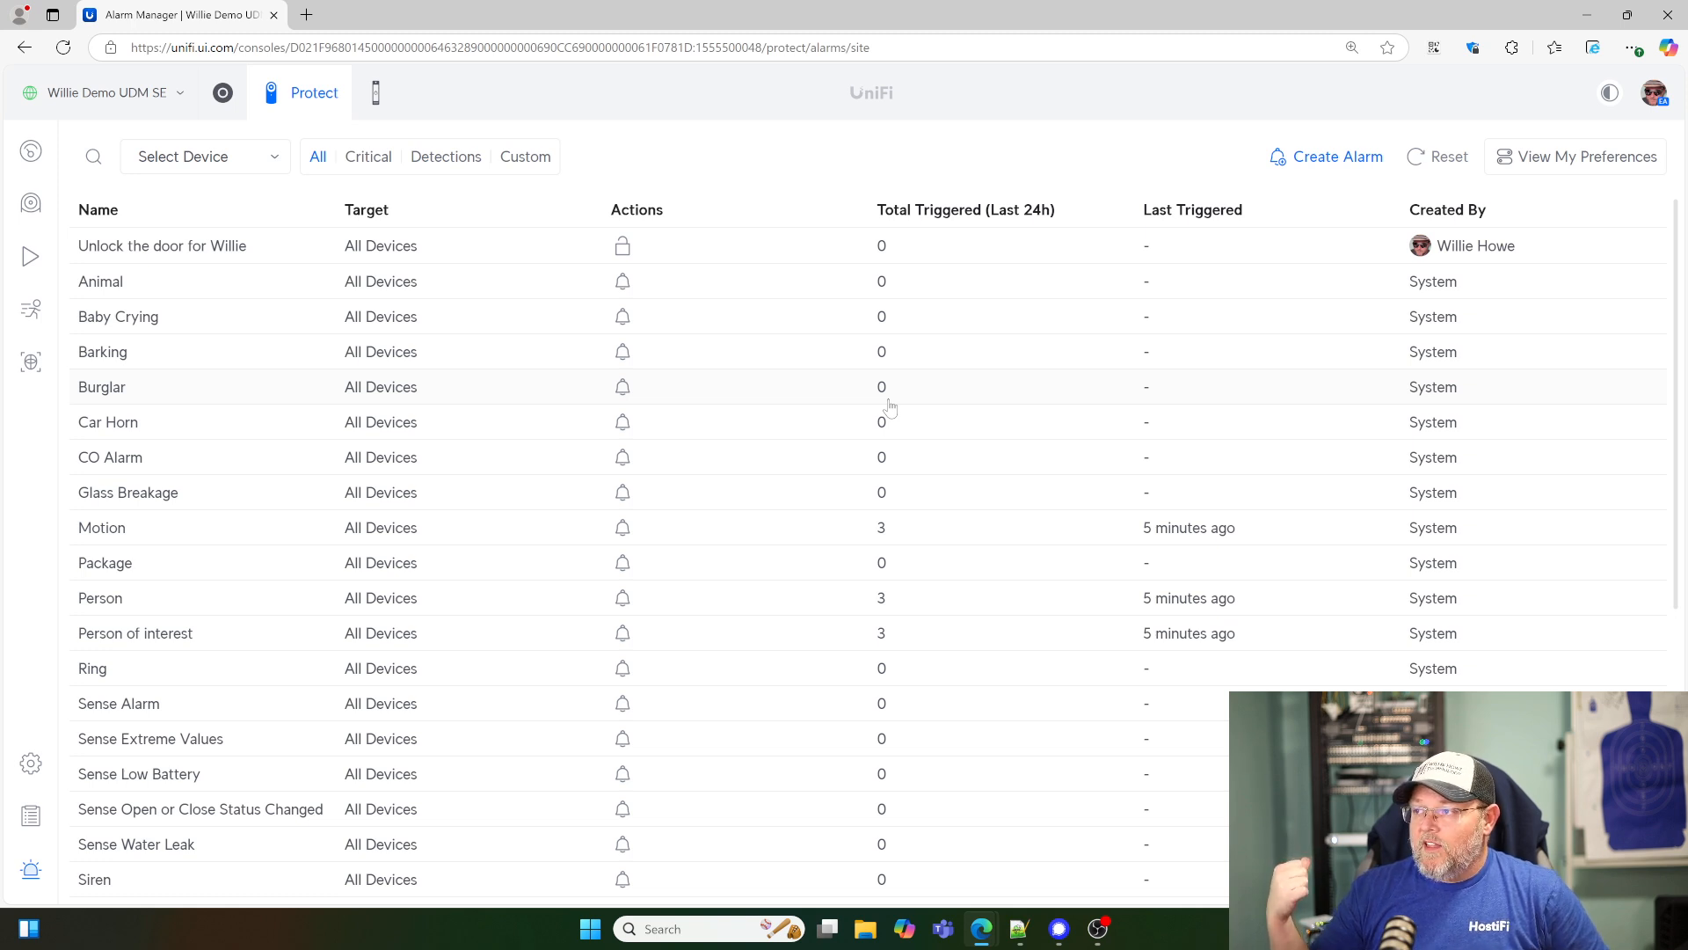
- Reload the alarm list to check whether the new alarm triggered, and switch to the Access application
click(64, 54)
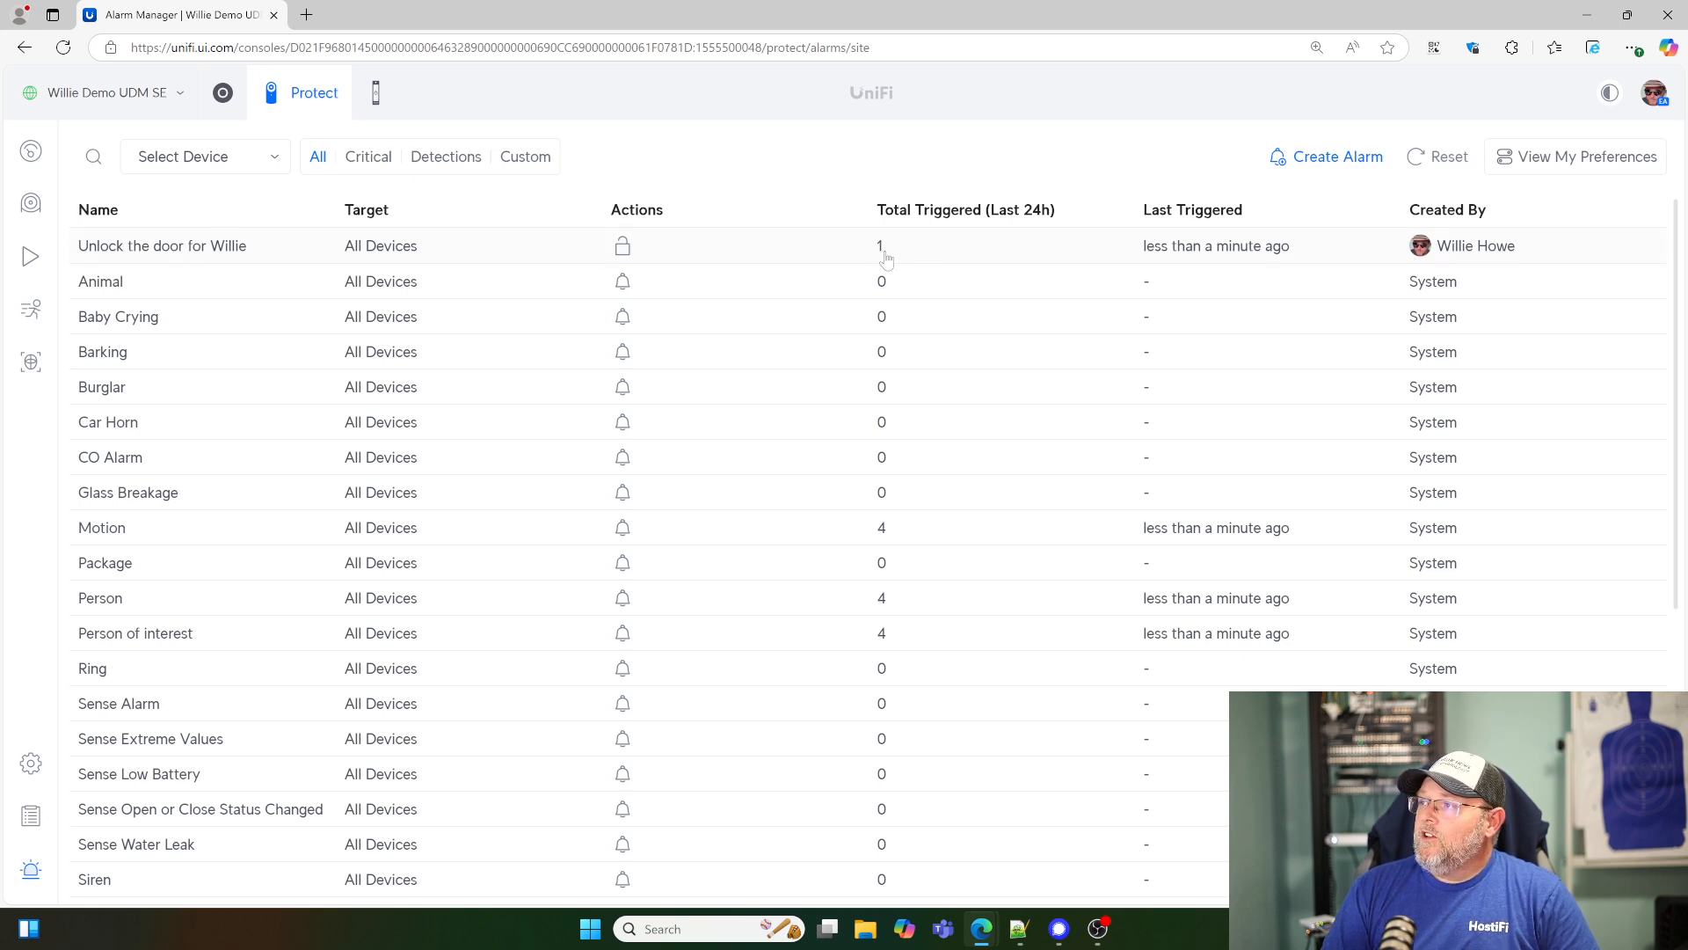
click(385, 110)
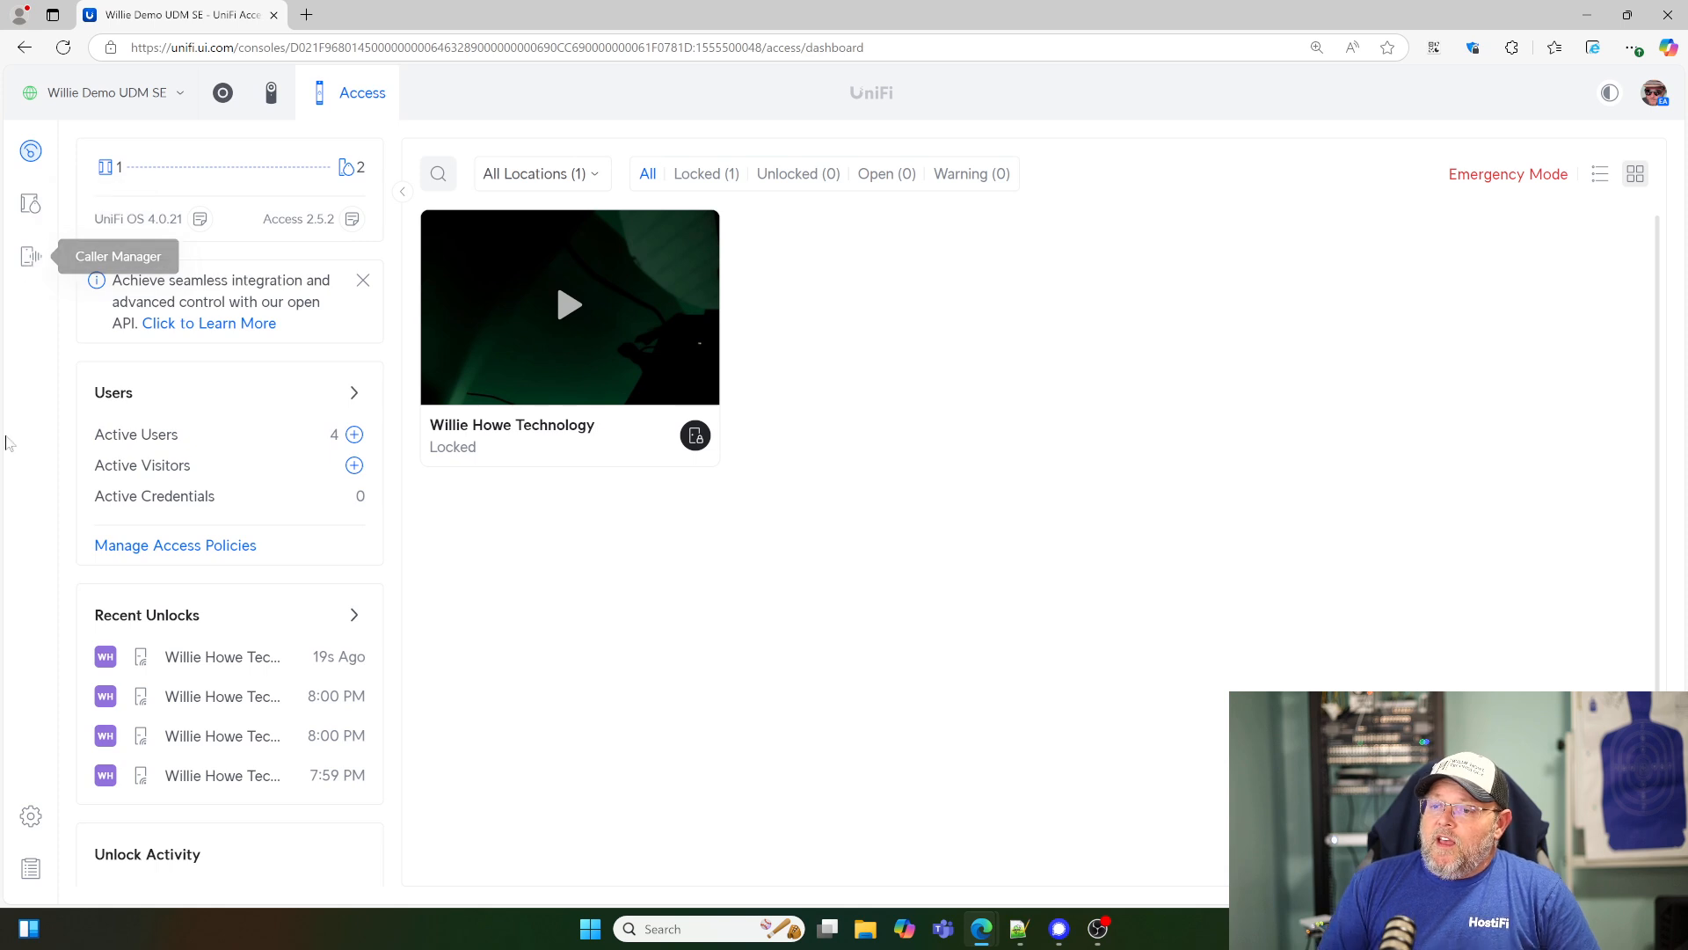
- Review the door unlock entries and their times in the Access system log, and return to the Access dashboard
click(31, 869)
click(565, 156)
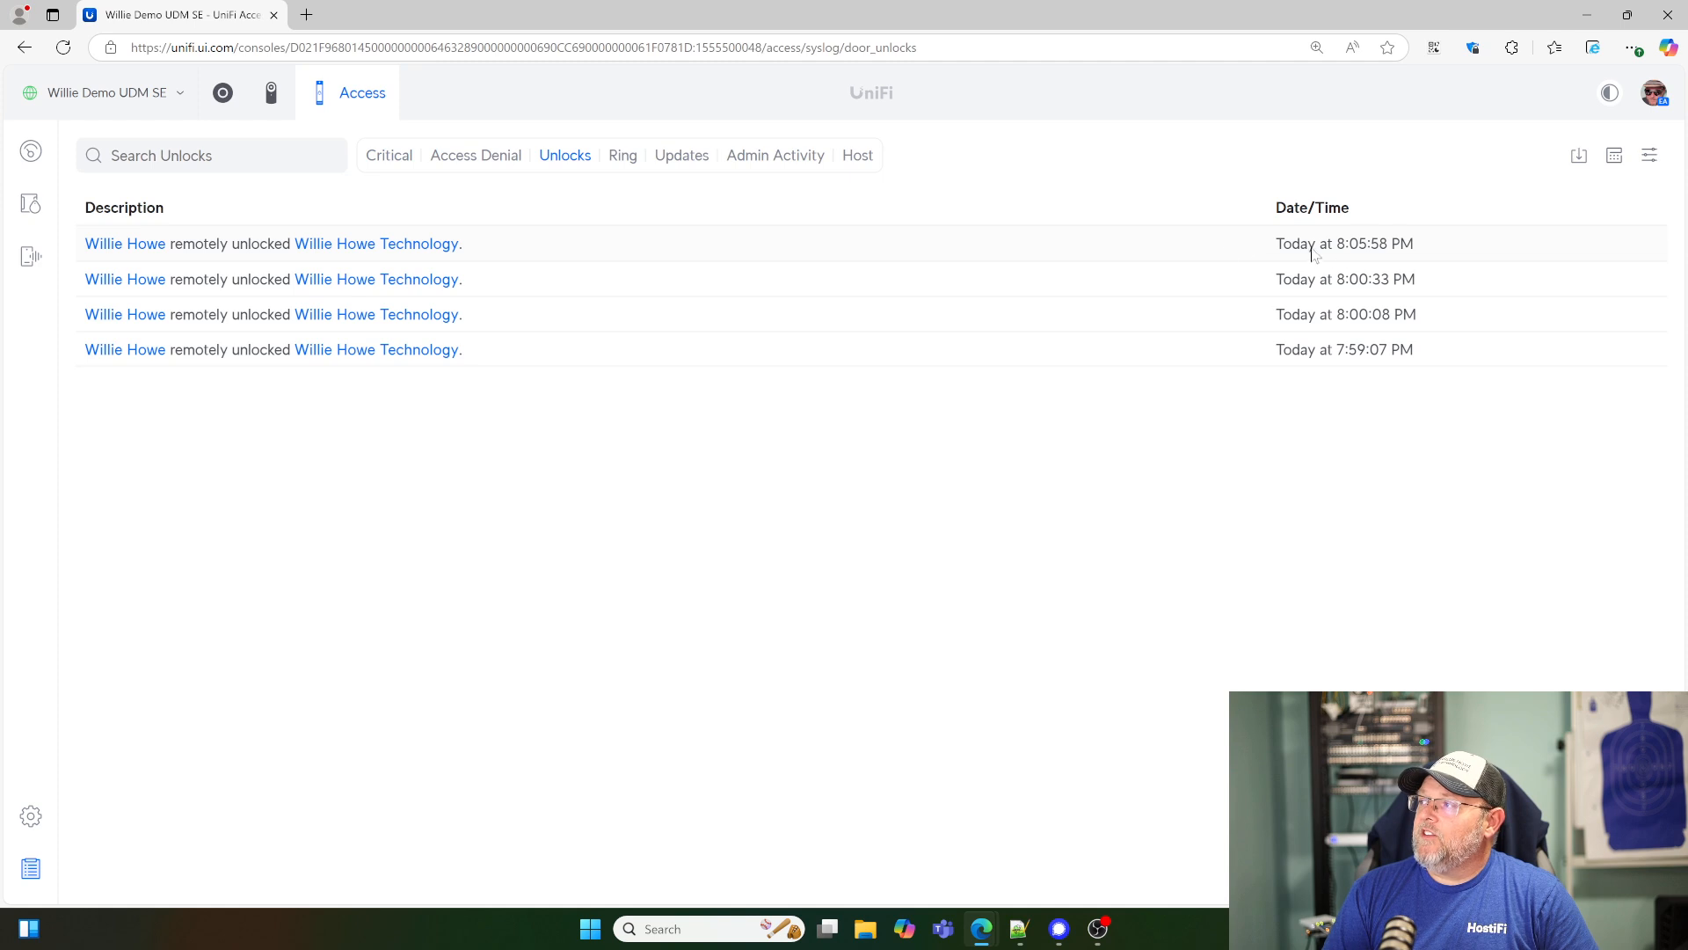
click(29, 153)
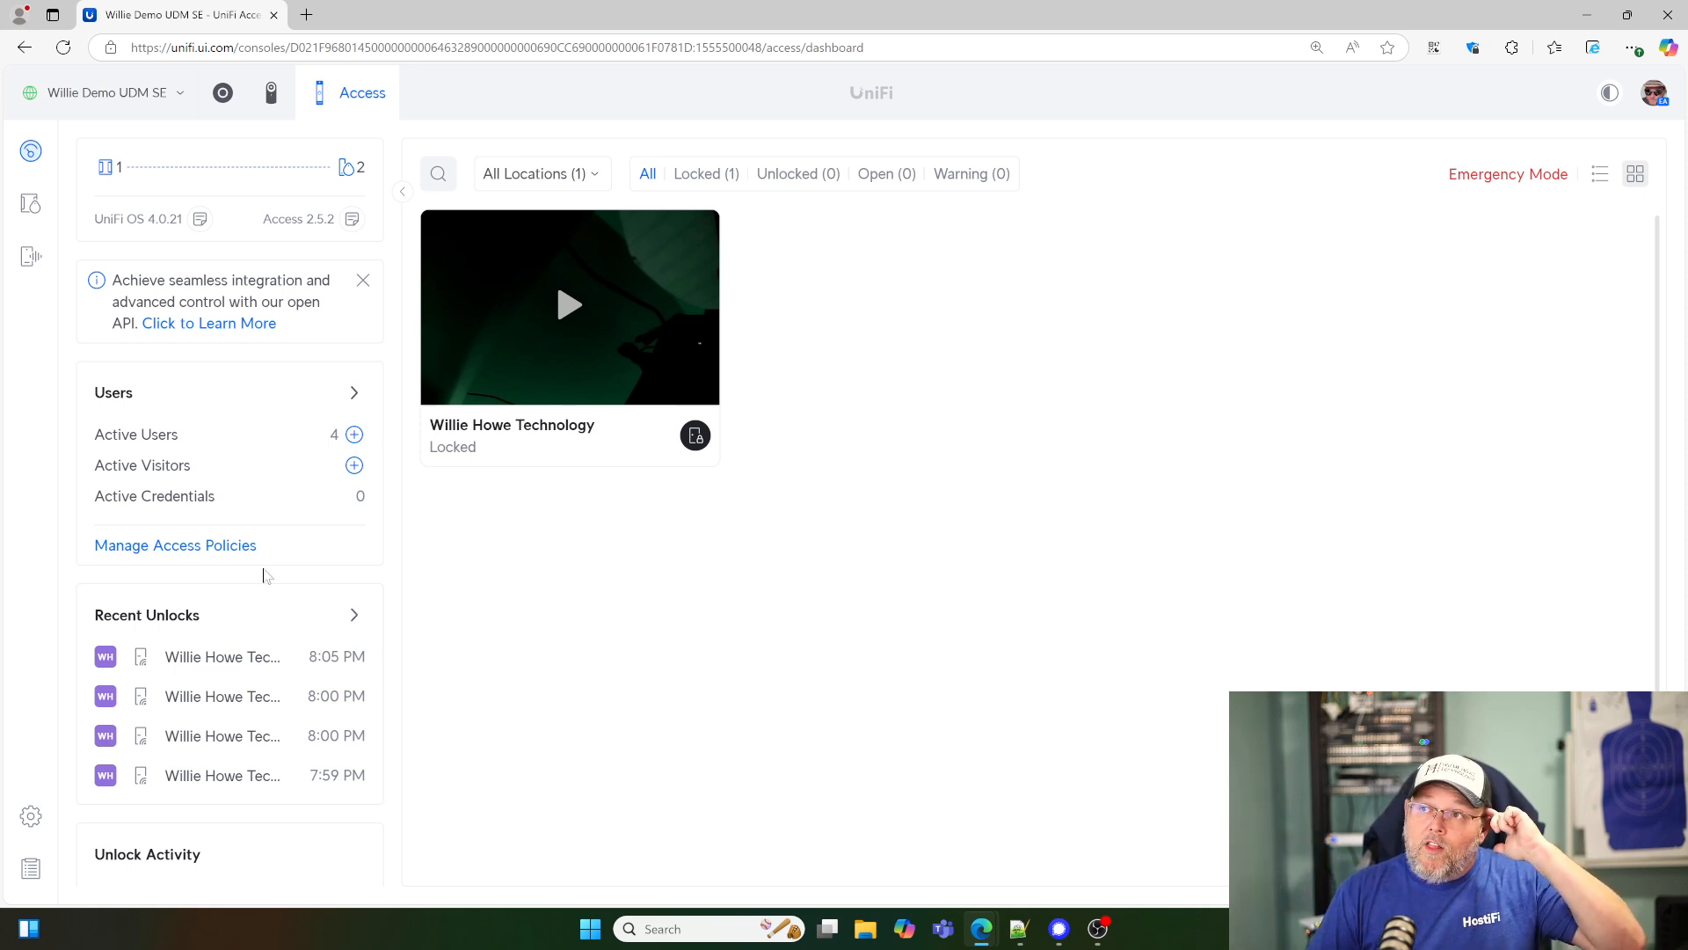
- Switch to the Protect application, review the door-unlock alarm's trigger, target and schedule settings, and close it without editing
click(270, 93)
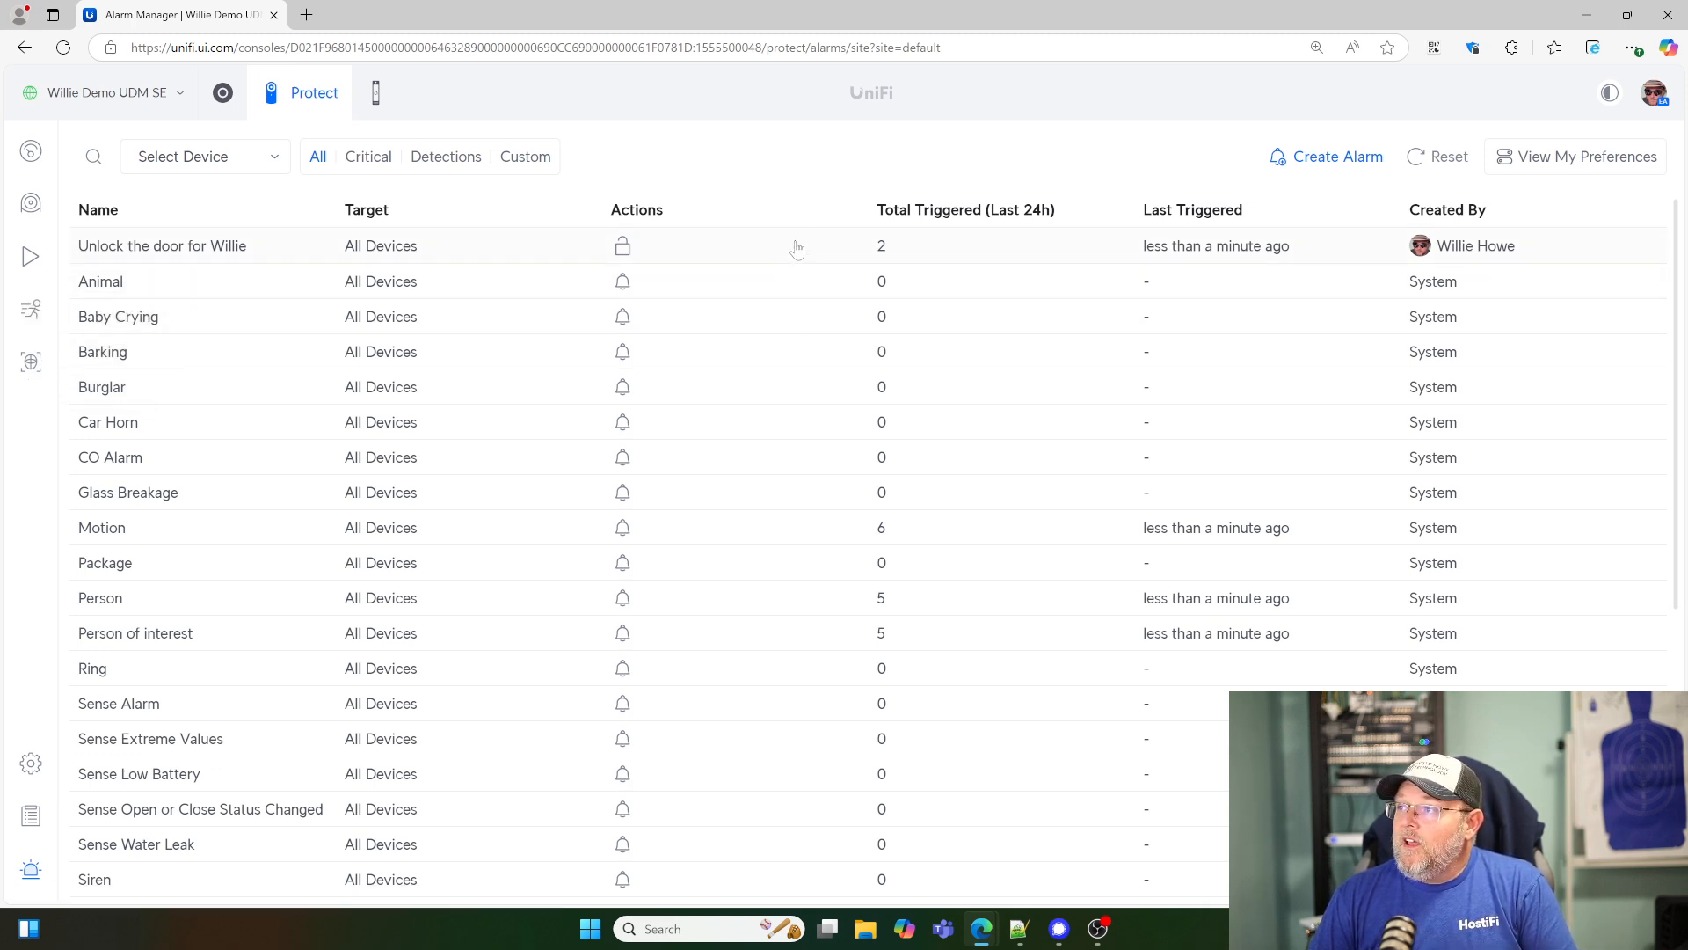
click(797, 250)
scroll(1376, 512, down, 2)
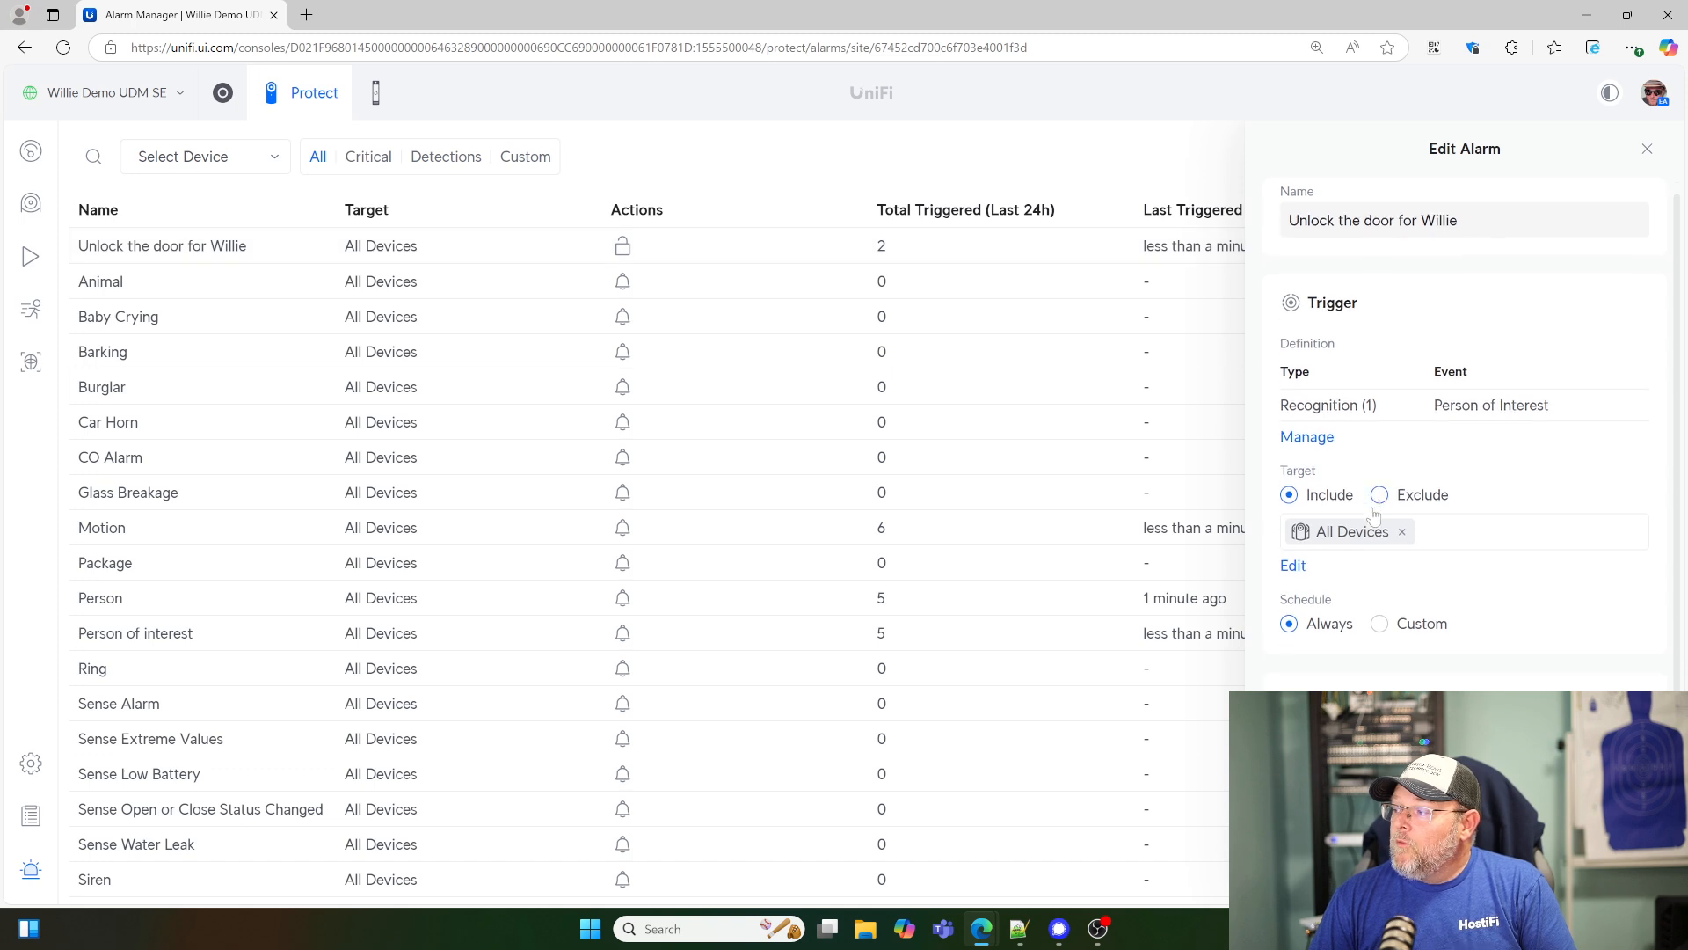
scroll(1376, 512, up, 2)
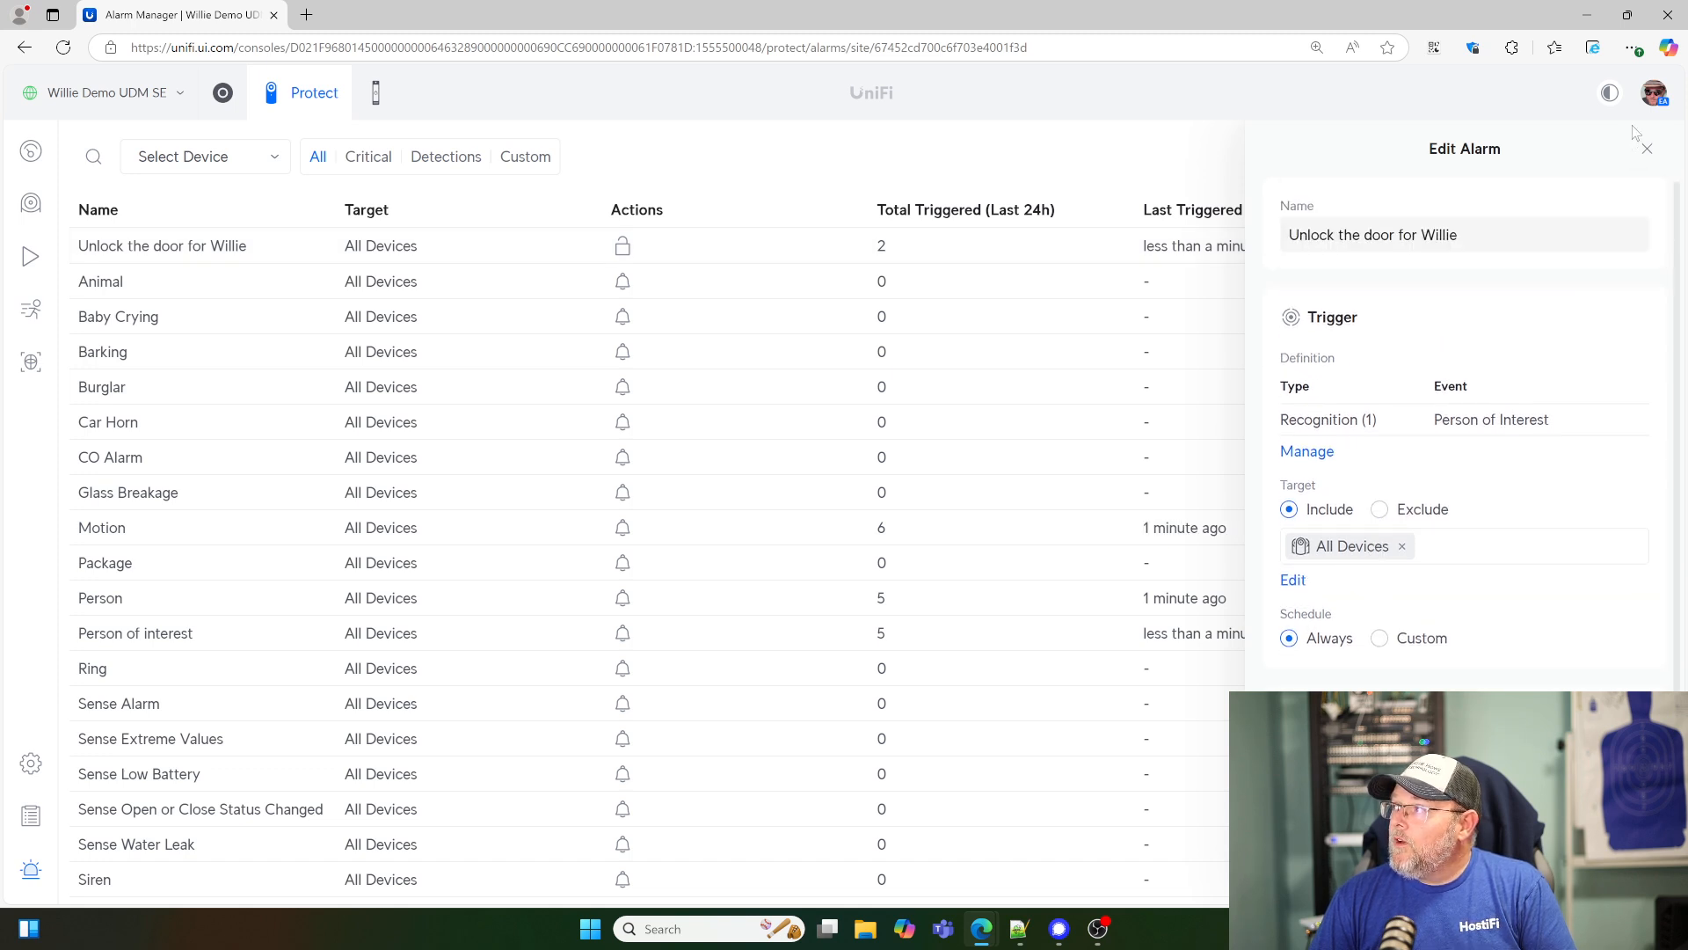
click(1647, 149)
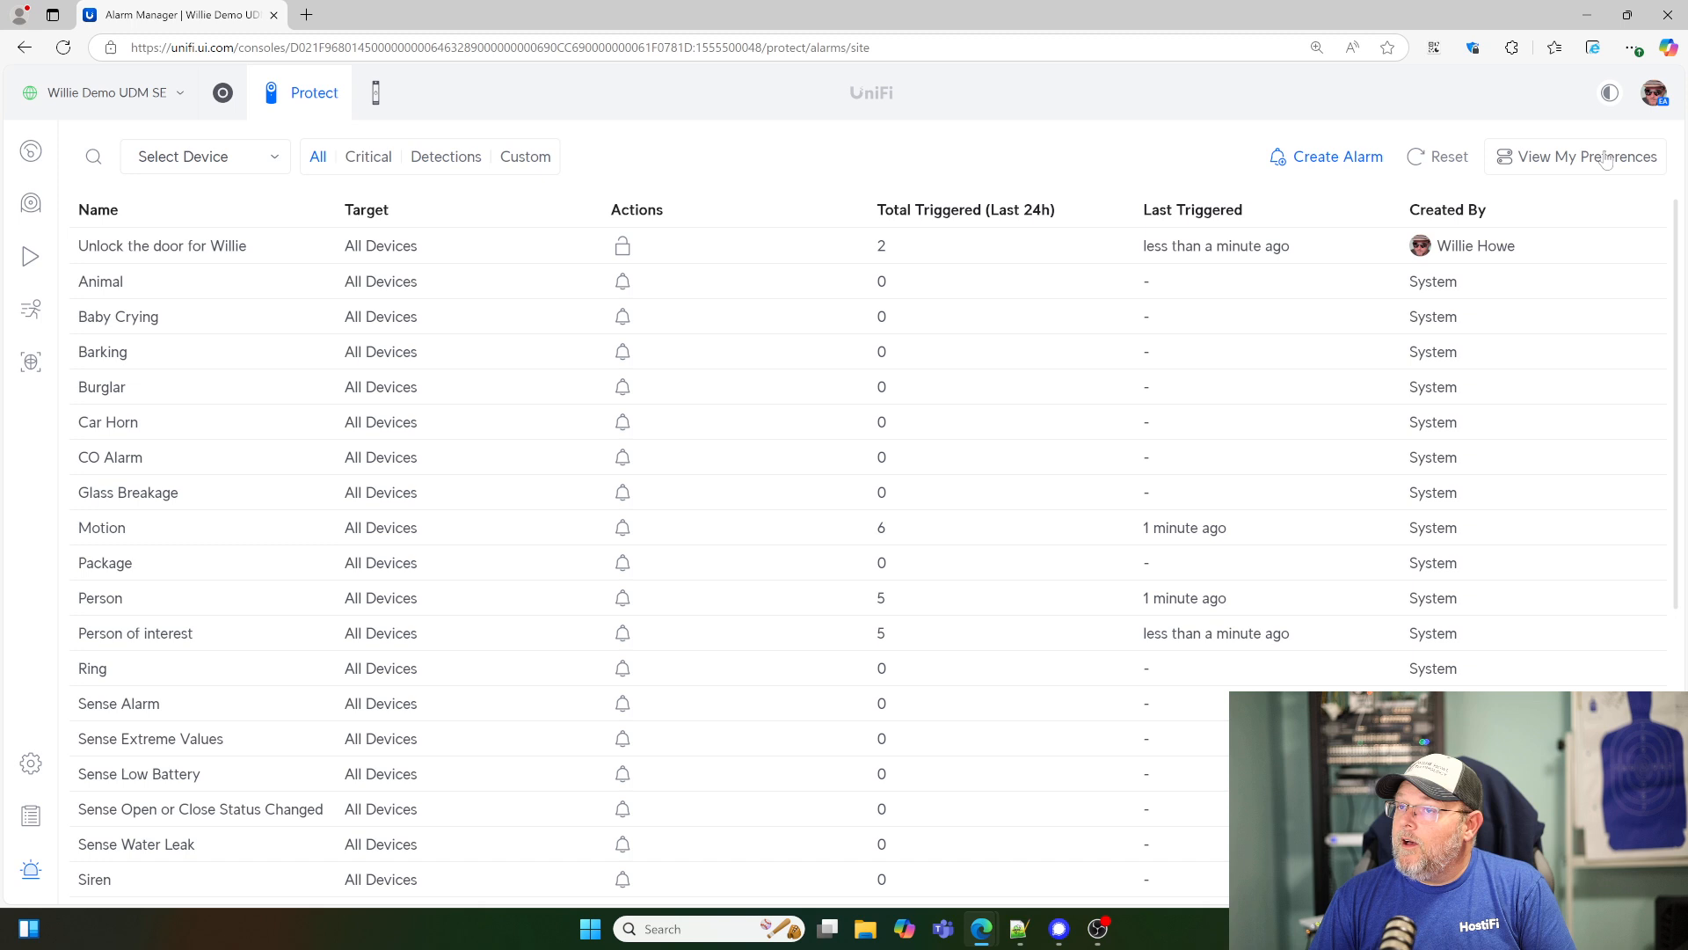
- View the most recent AI Pro clip in Protect's detections, and close the player
click(28, 315)
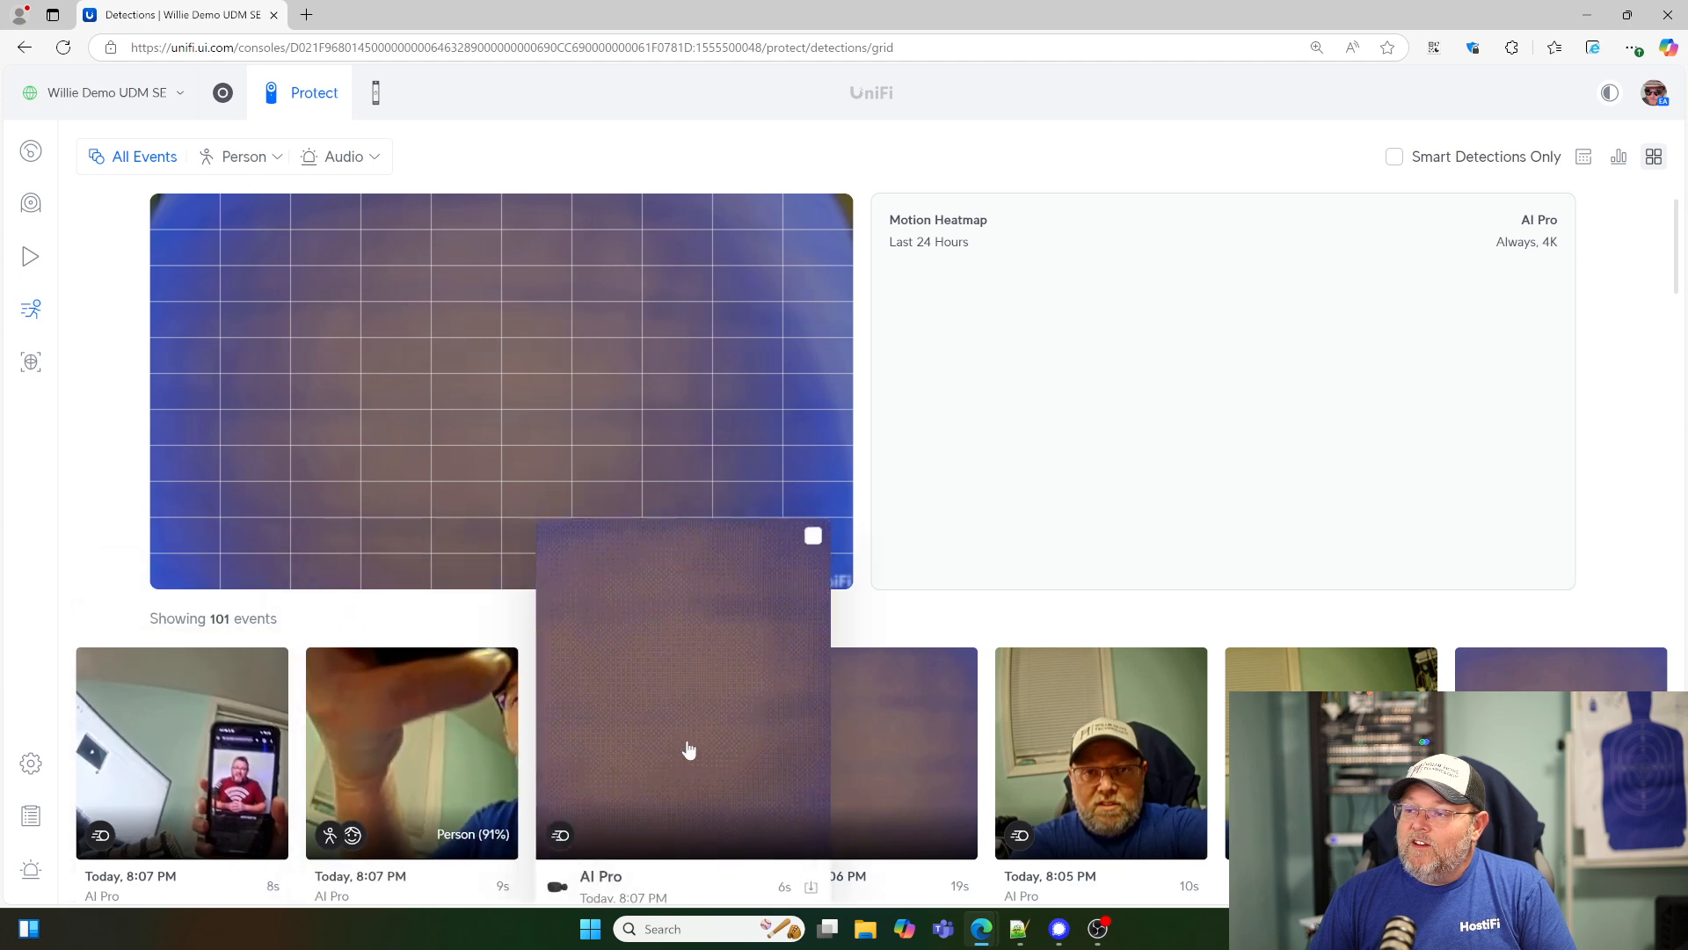
click(233, 730)
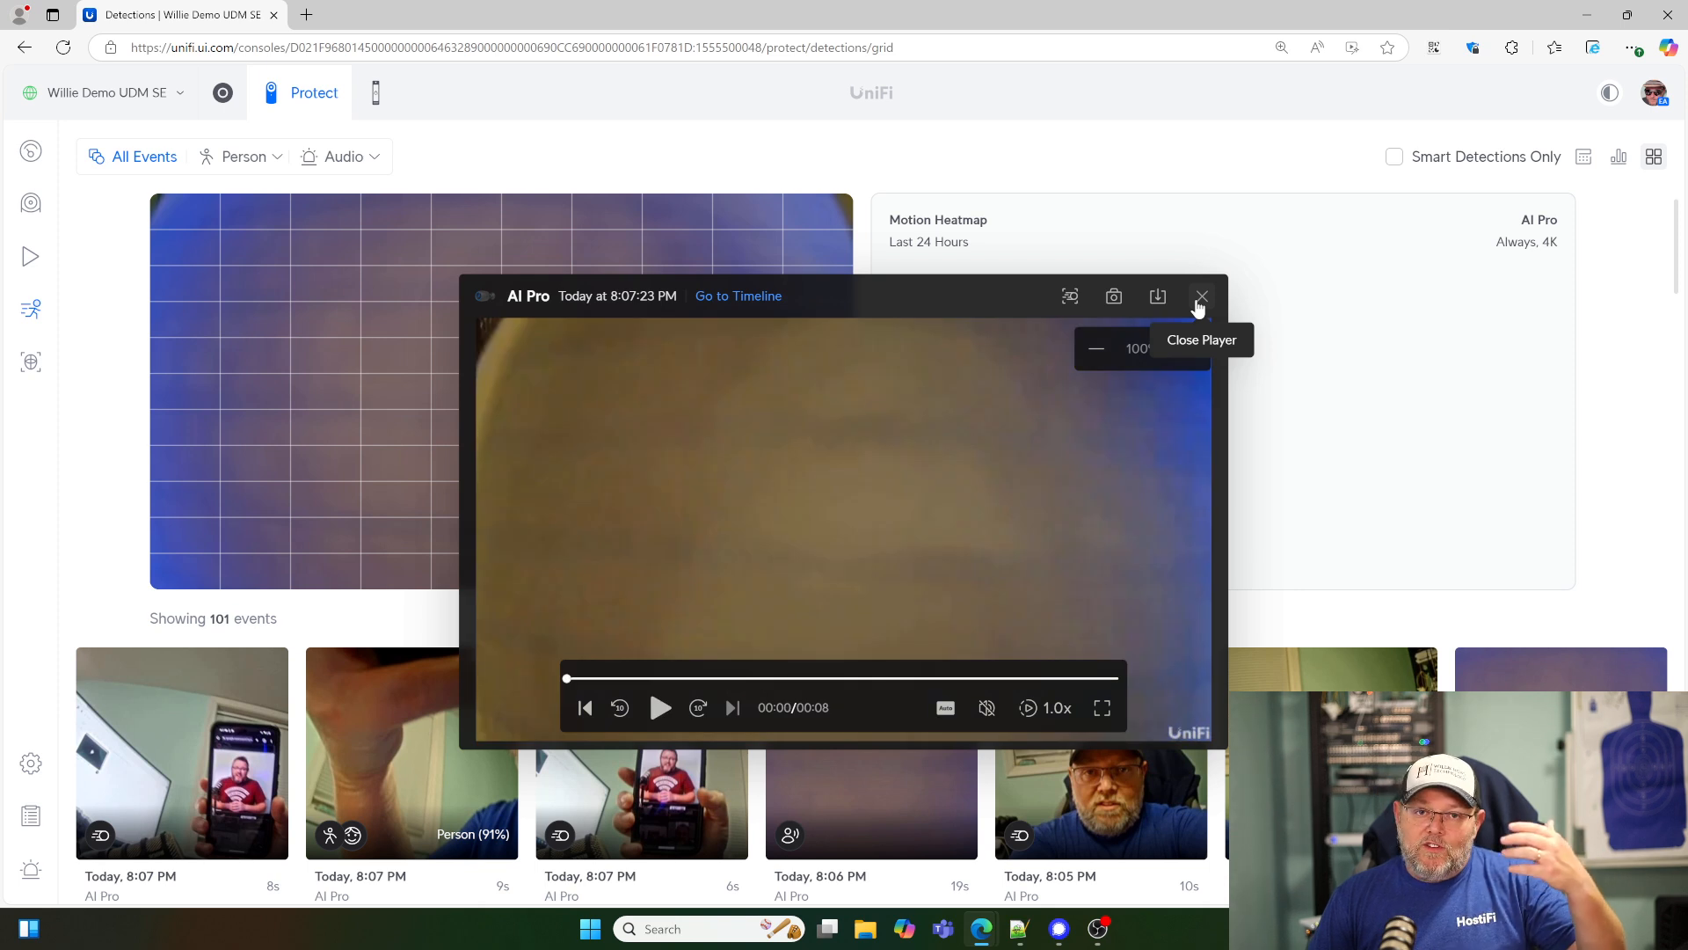
click(1201, 299)
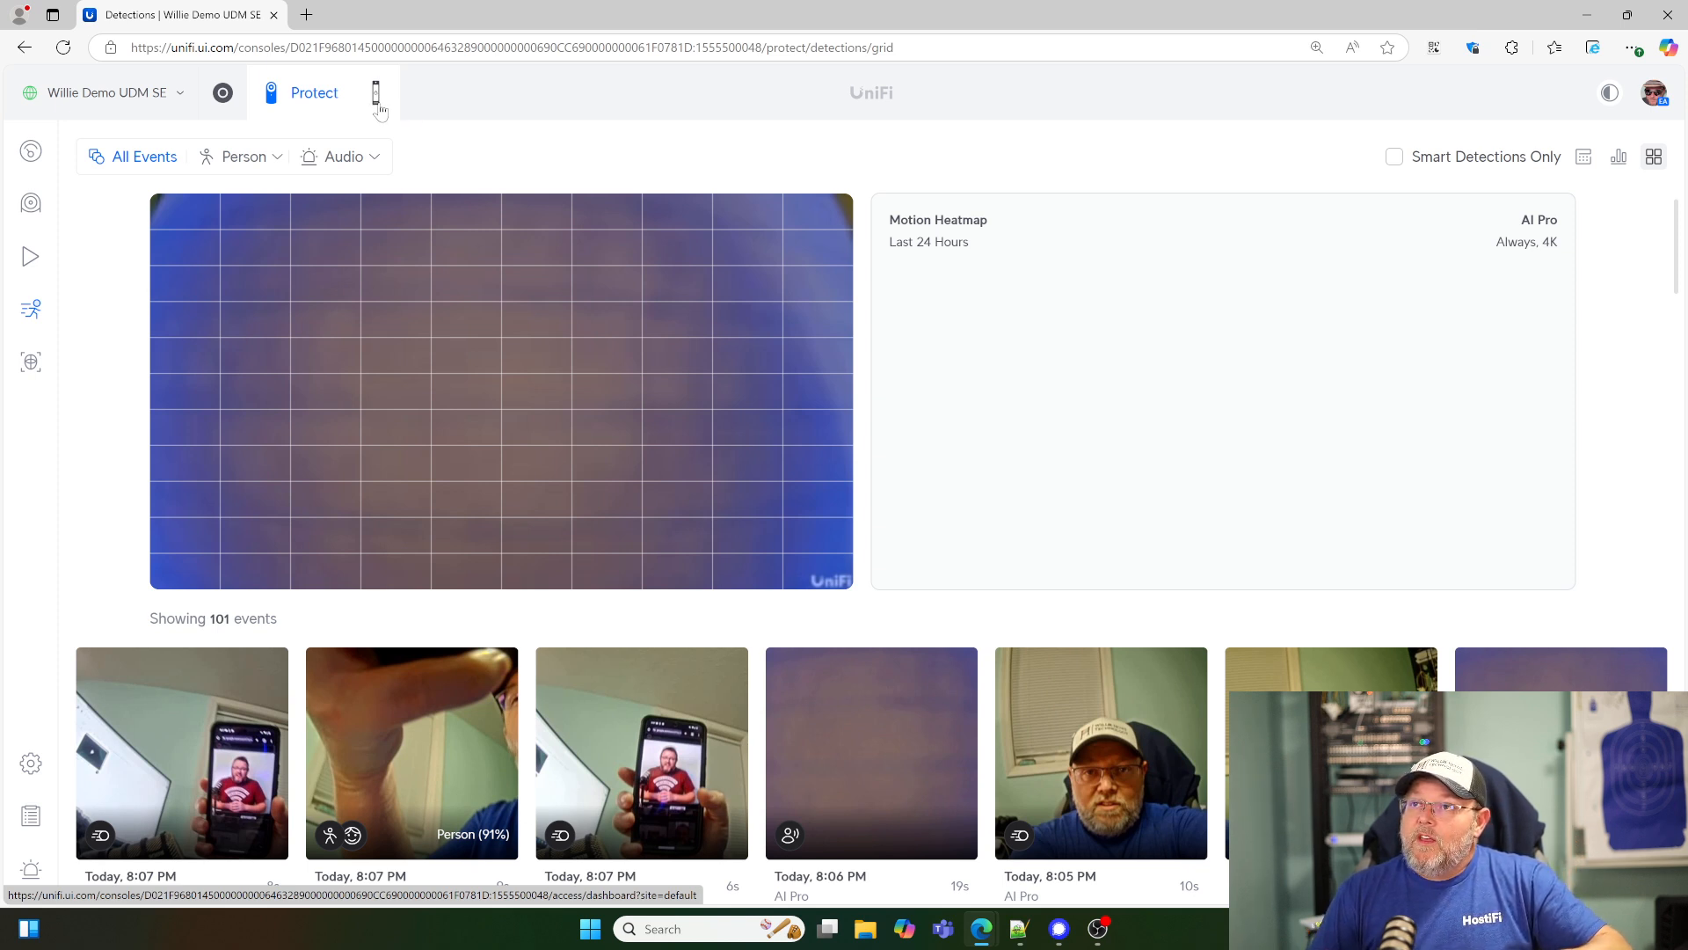
- Check the recent unlocks on the Access dashboard, and return to the Protect detections
click(378, 106)
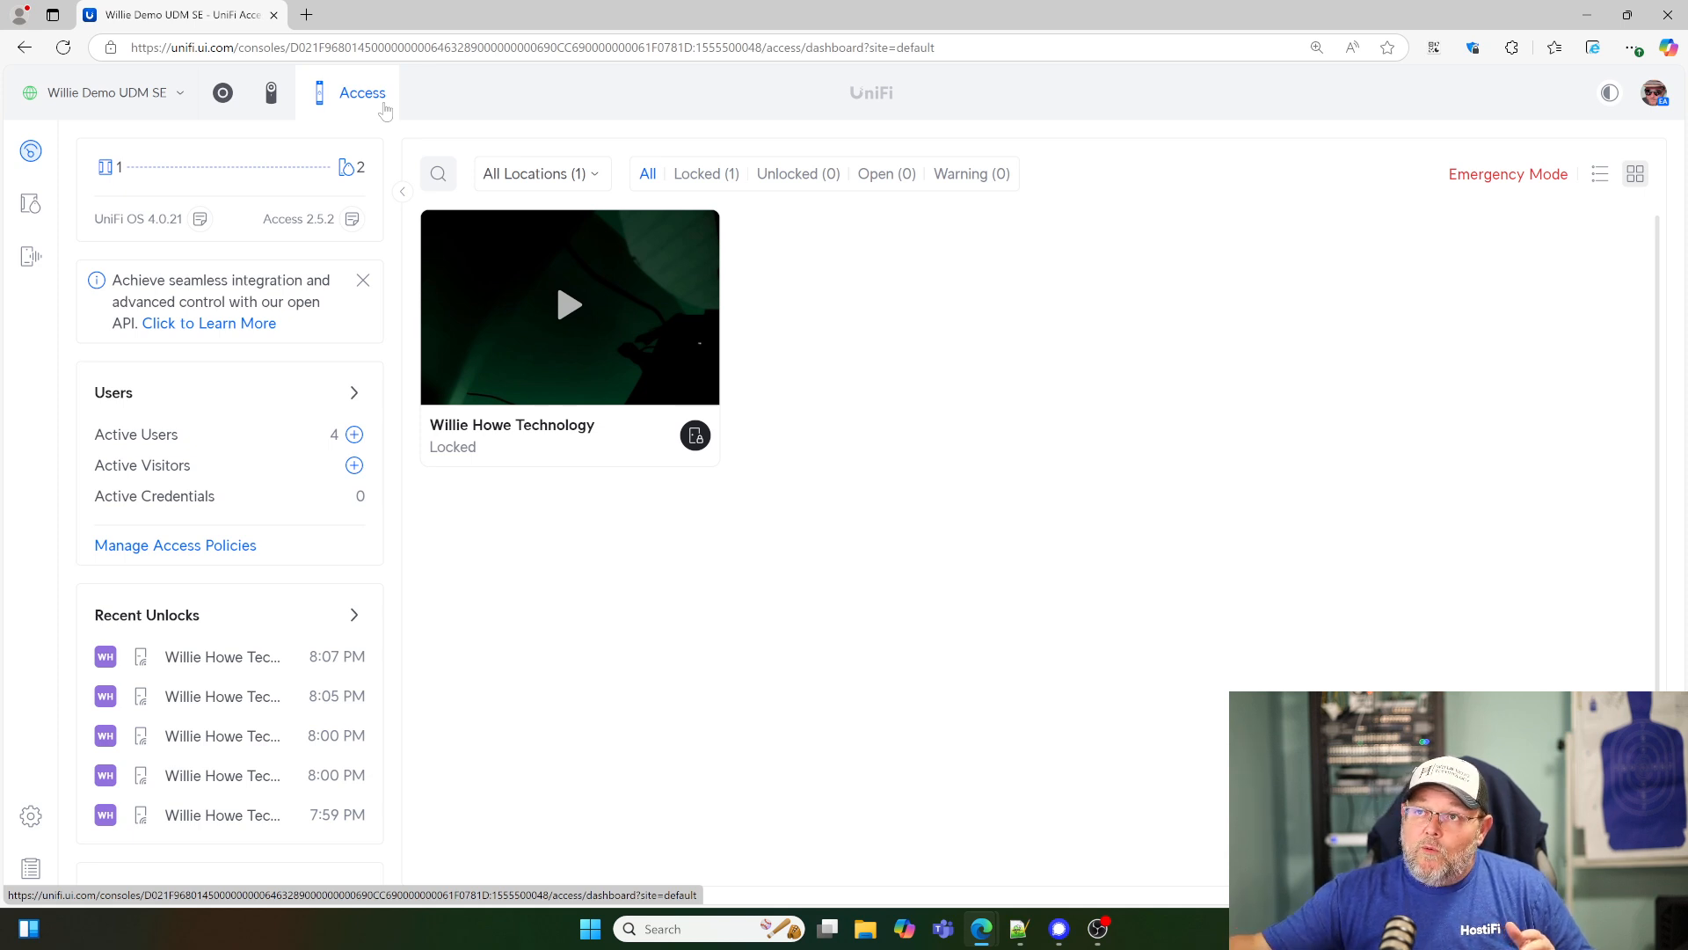
click(272, 103)
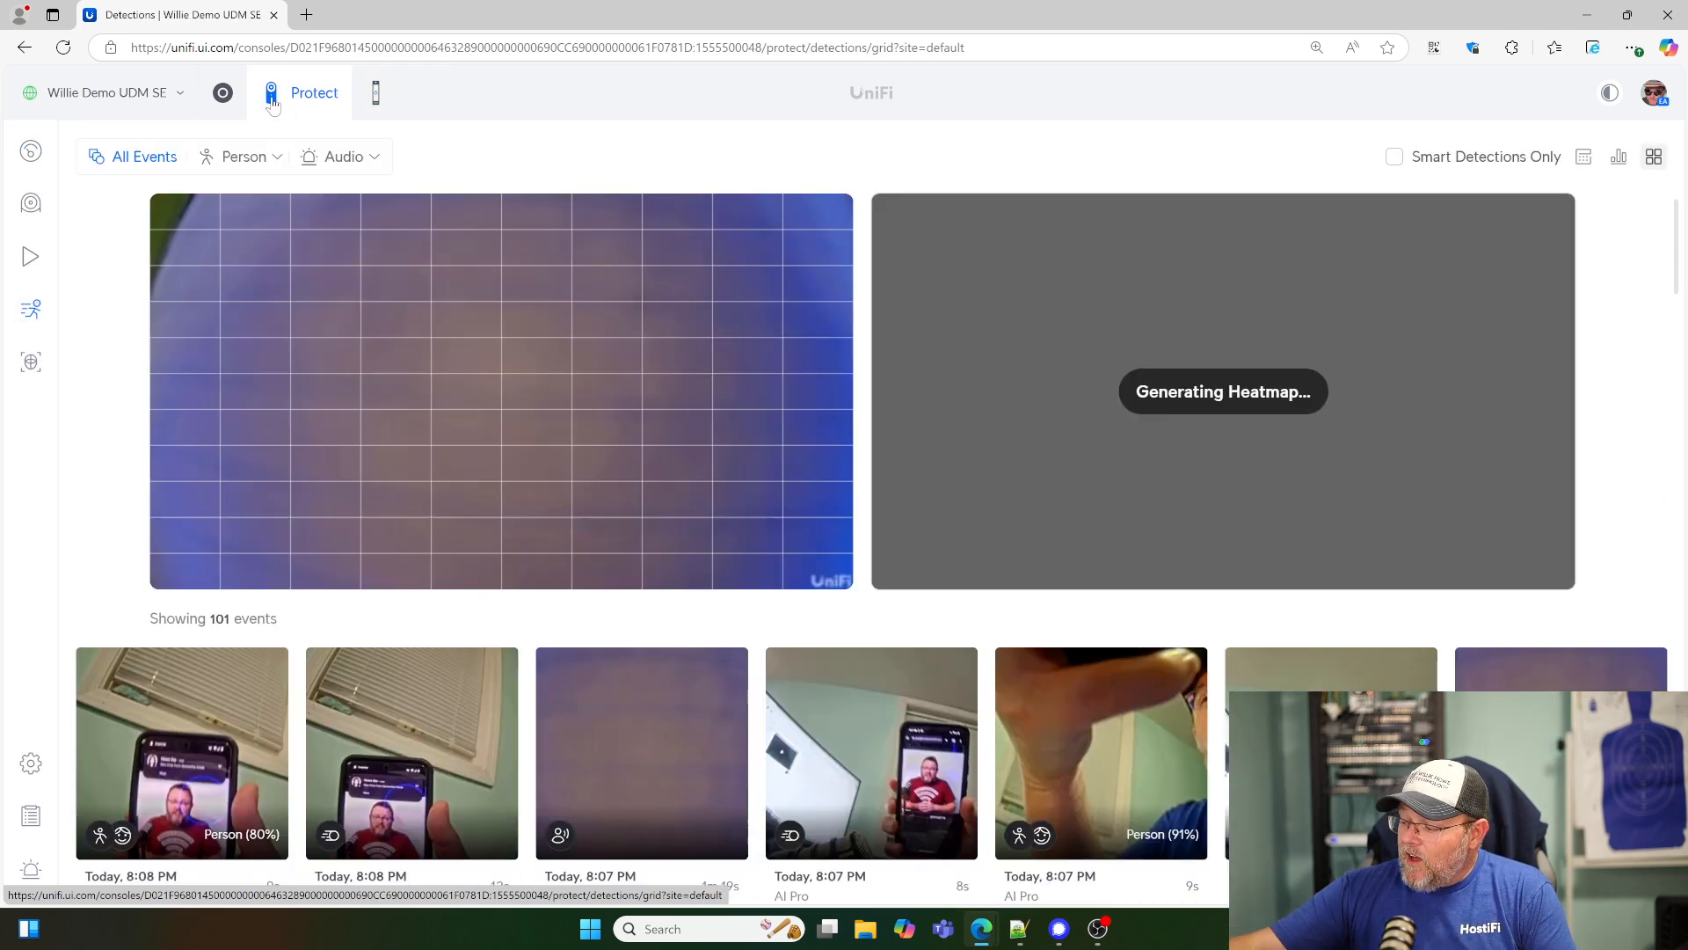